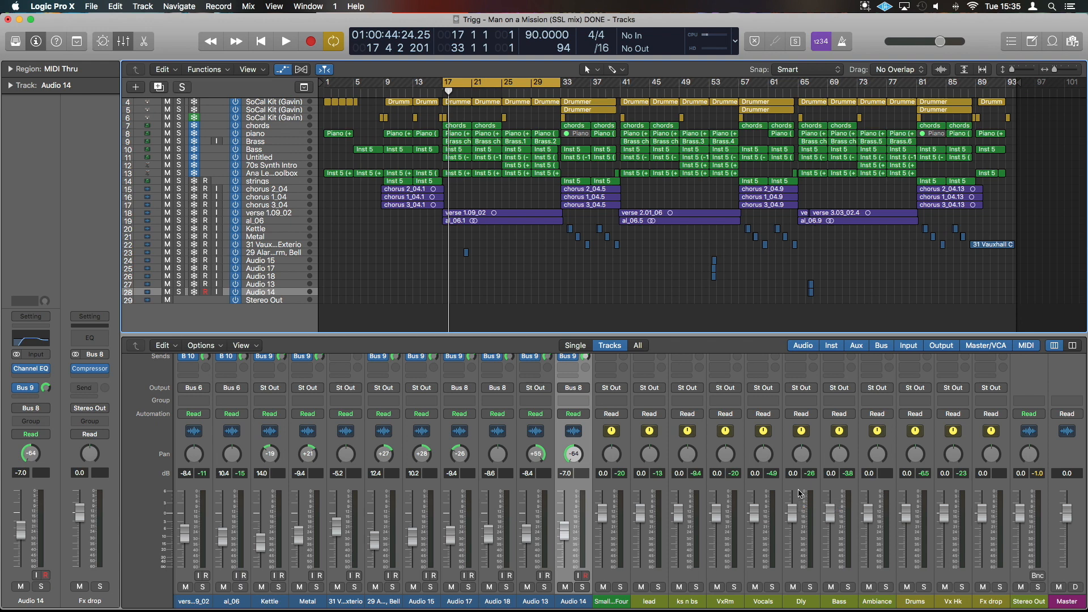
Play back a short passage of the full mix from bar 17, then stop.
key("space")
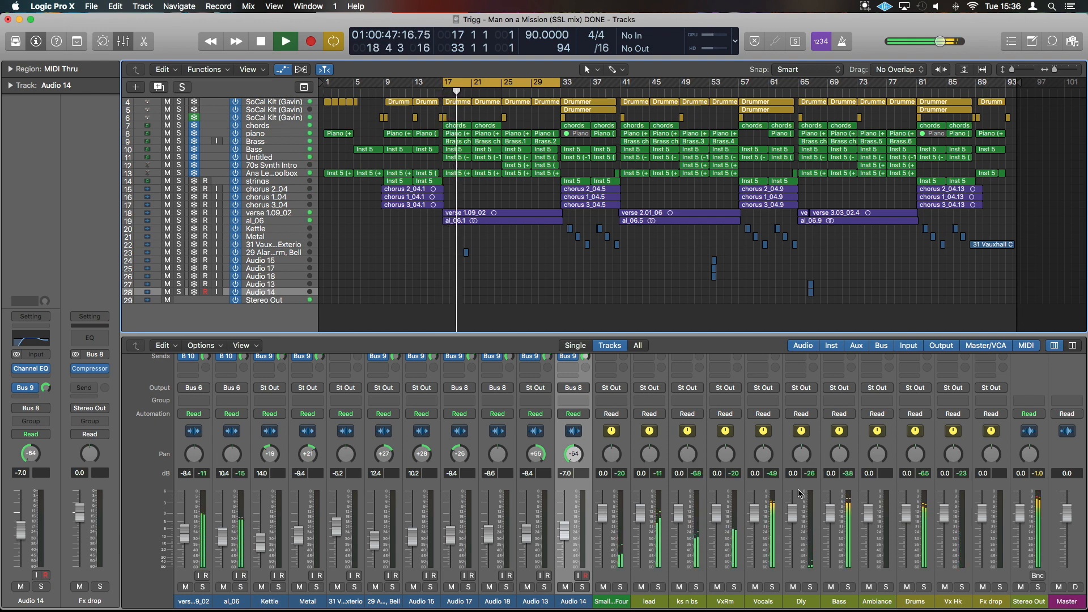
key("space")
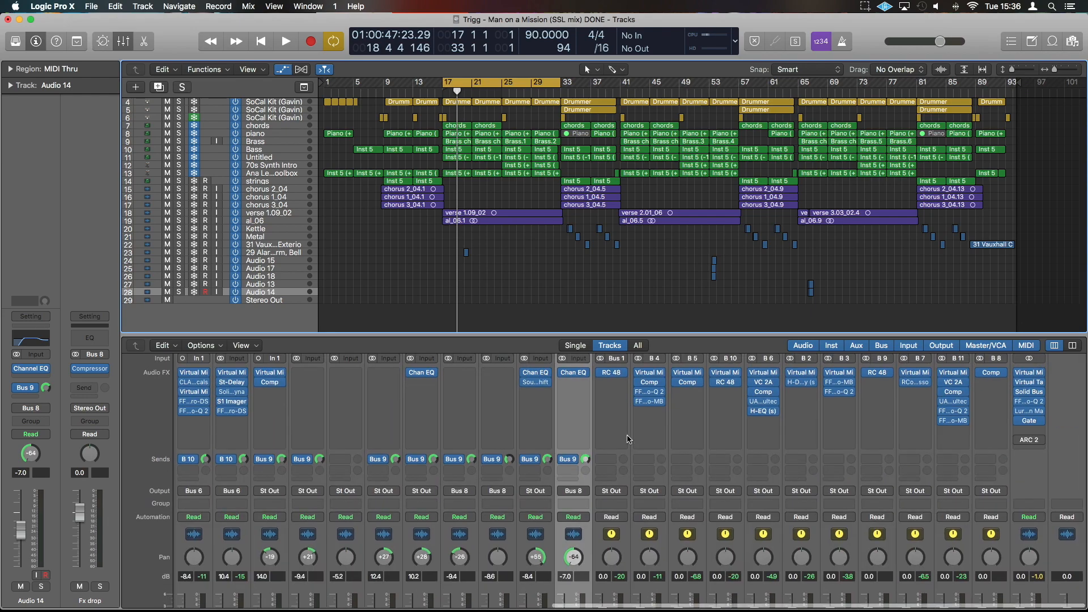
left_click(650, 492)
left_click(650, 492)
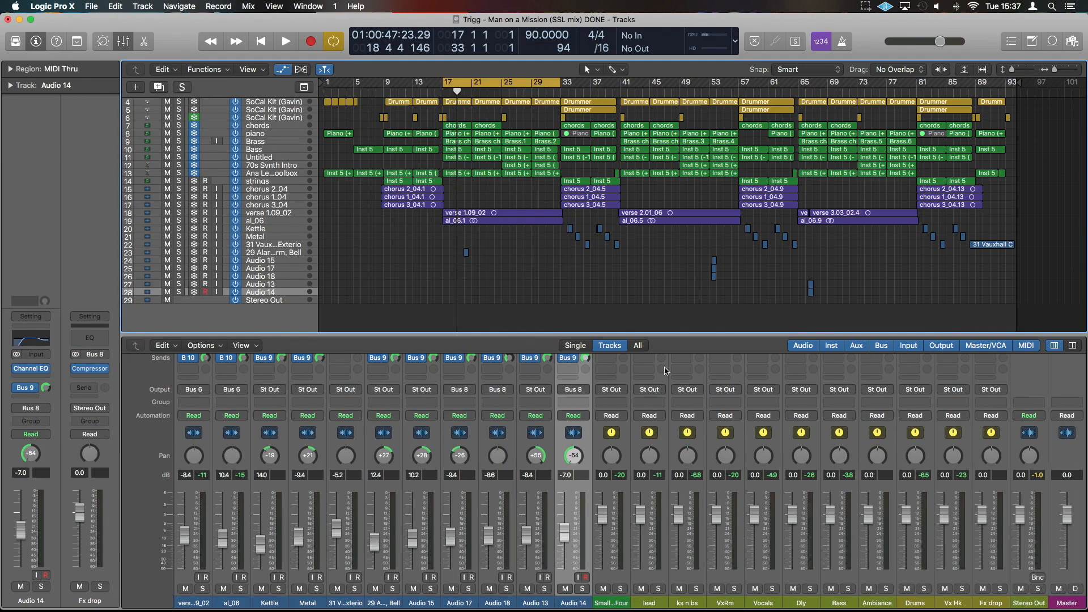
Solo the lead, ks n bs, Vocals, Bass and Drums buses and play them back together from bar 17.
scroll(766, 495, "down", 10)
scroll(695, 510, "up", 10)
scroll(657, 510, "down", 10)
left_click(657, 588)
key("space")
key("space")
scroll(657, 567, "up", 10)
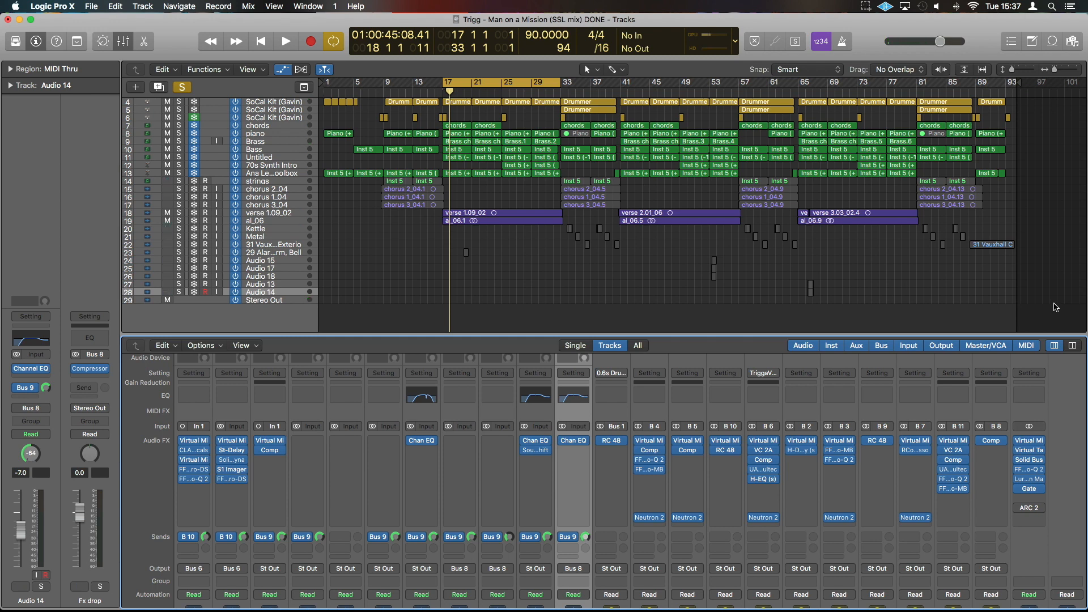
scroll(1020, 419, "down", 5)
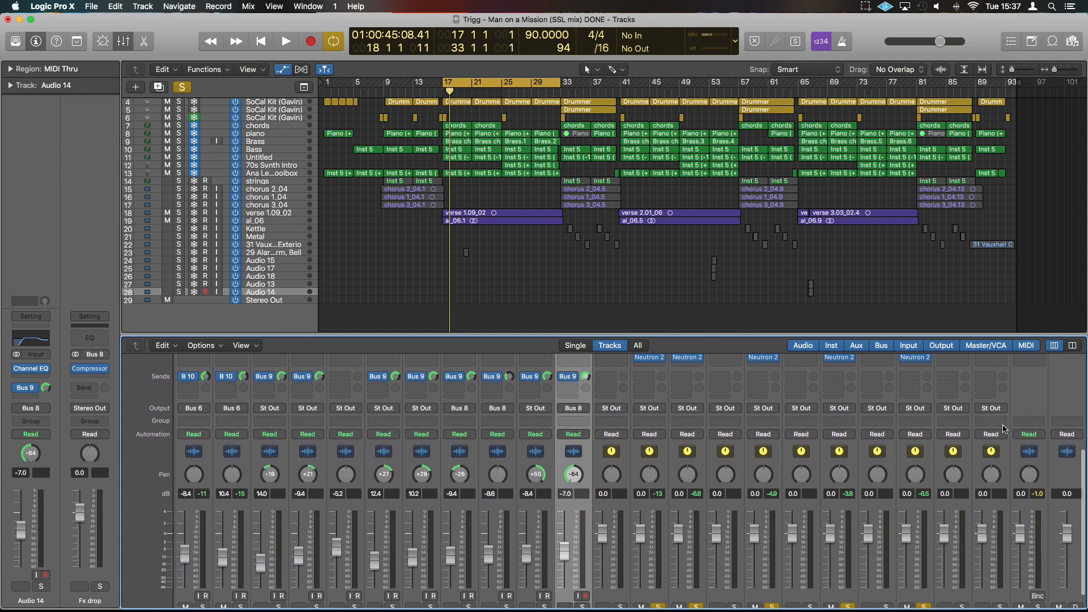
scroll(1004, 429, "up", 4)
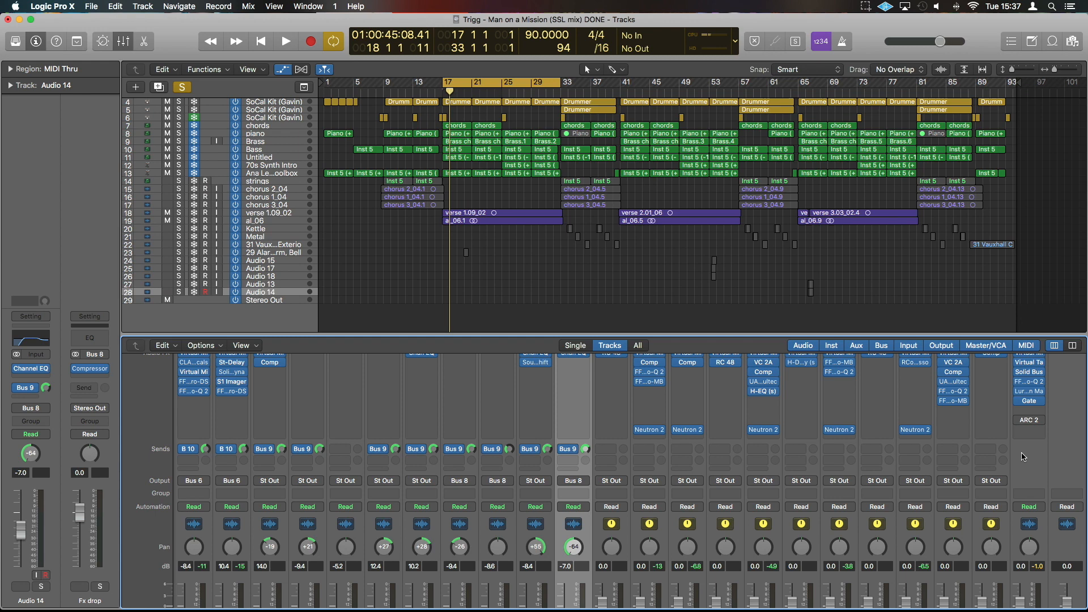
key("space")
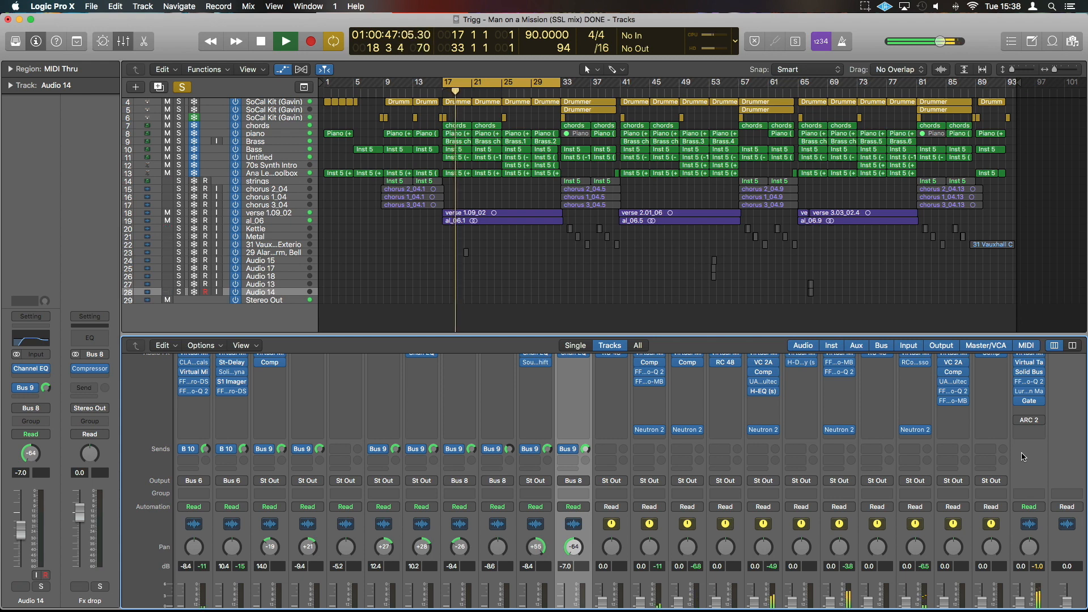
key("space")
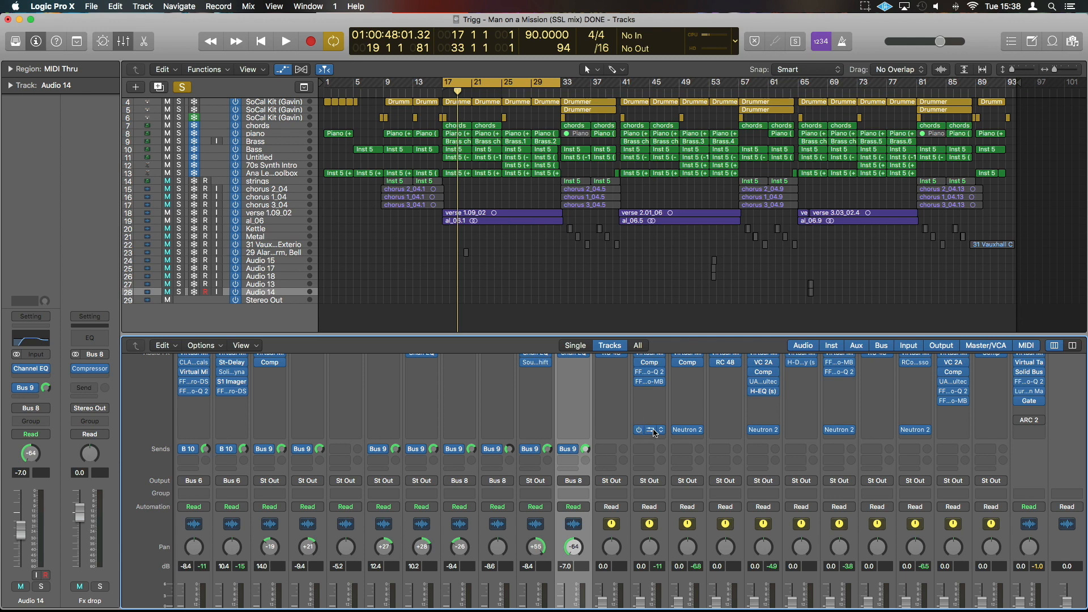
Open Neutron 2 on the lead, ks n bs, Vocals, Bass and Drums buses, with Track Assistant brought up for ks n bs.
left_click(655, 432)
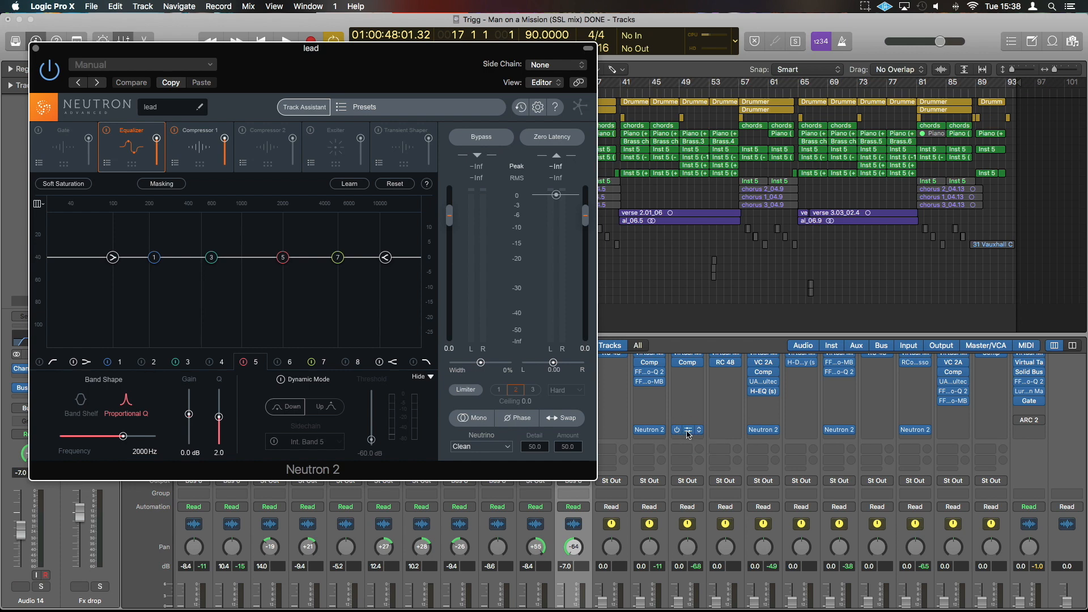
left_click(688, 432)
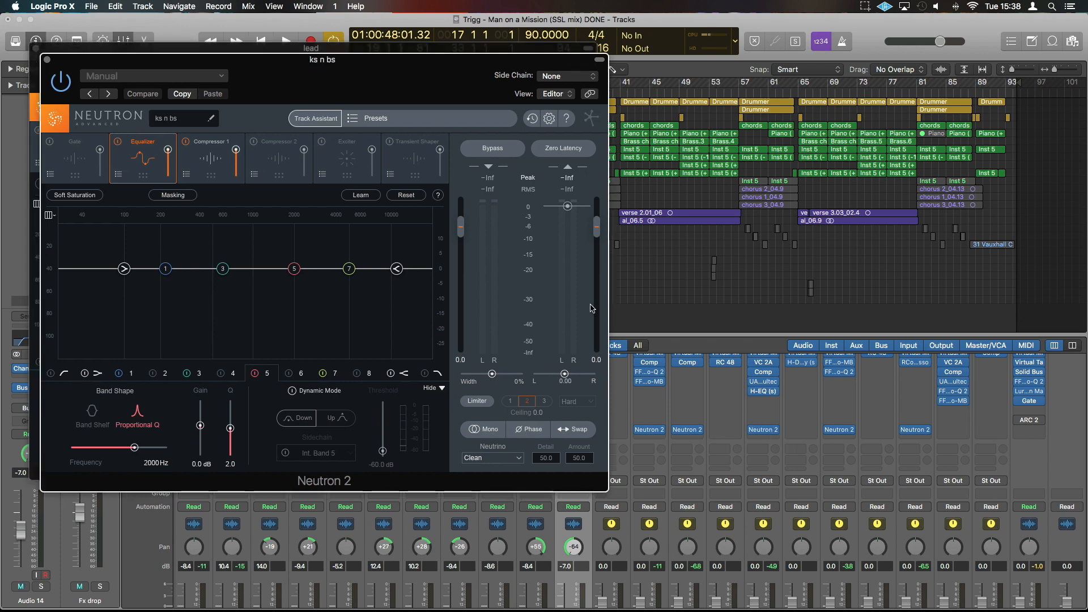
left_click(316, 120)
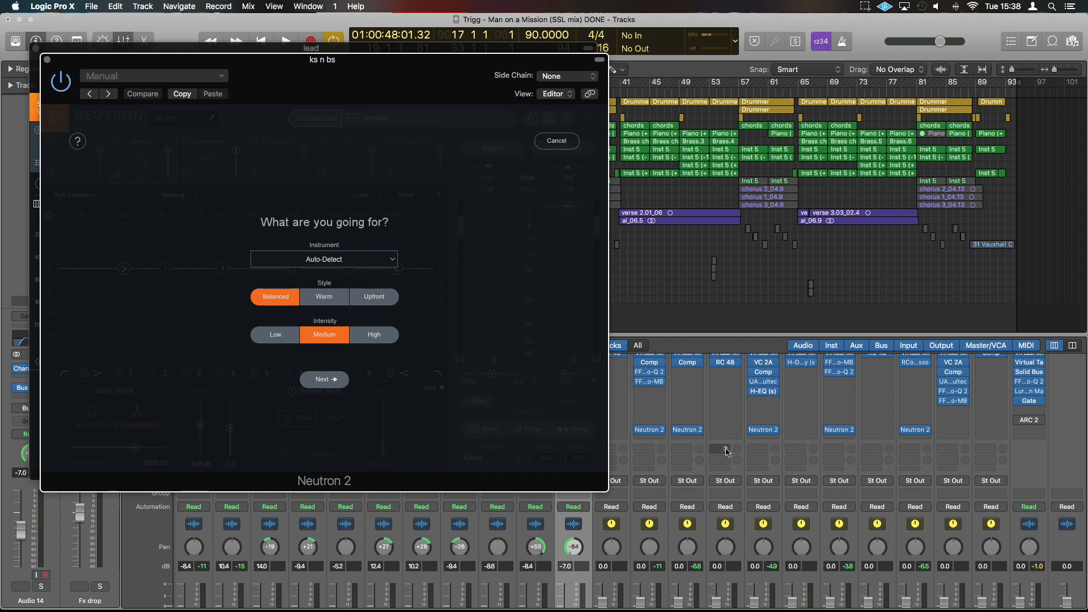
left_click(765, 433)
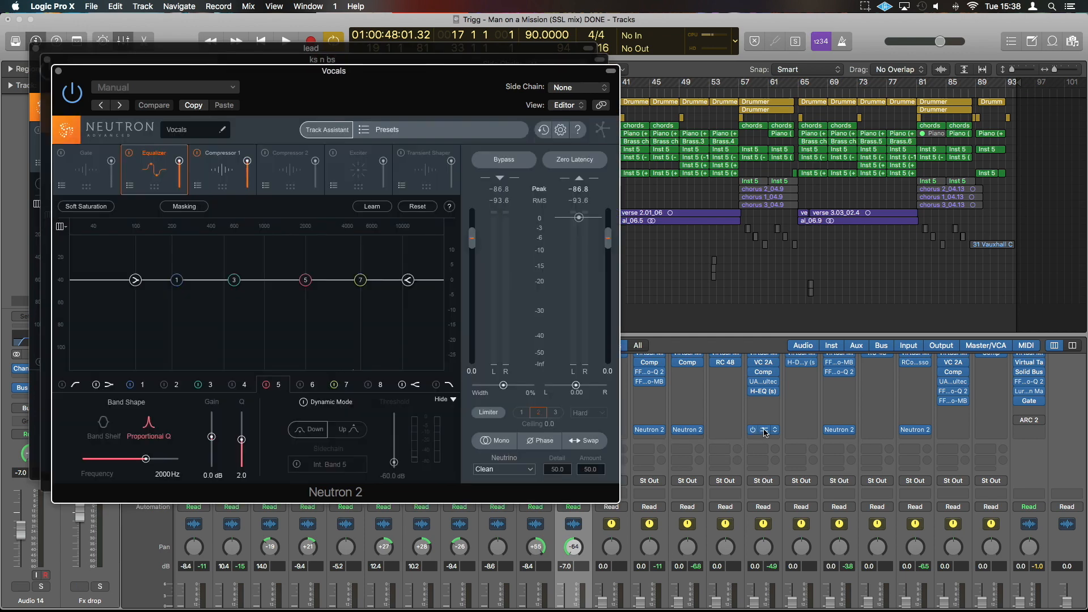
left_click(917, 432)
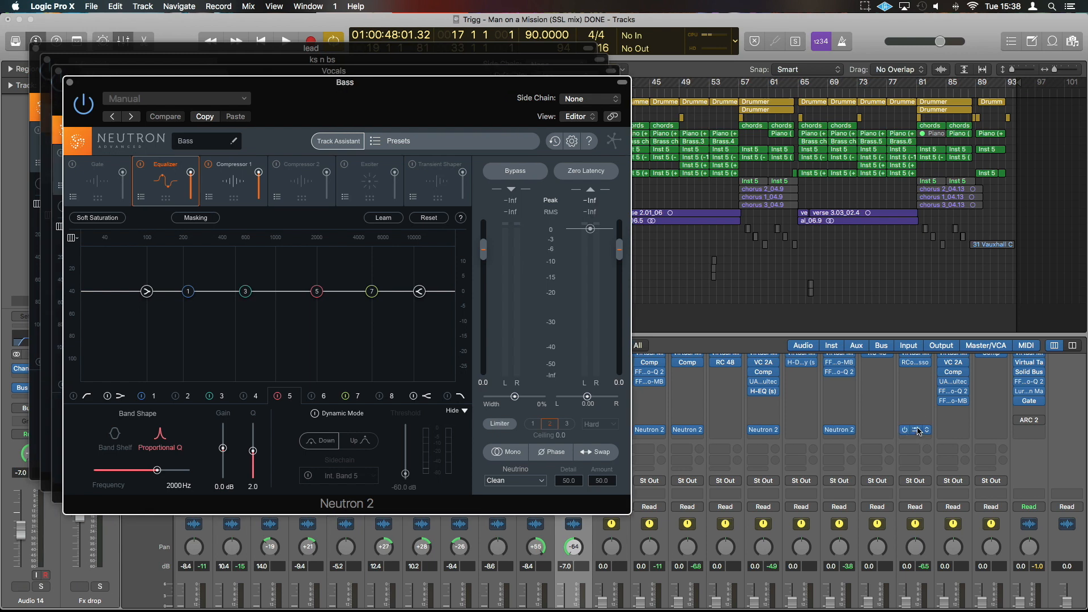
left_click(917, 432)
left_click_drag(405, 123, 758, 108)
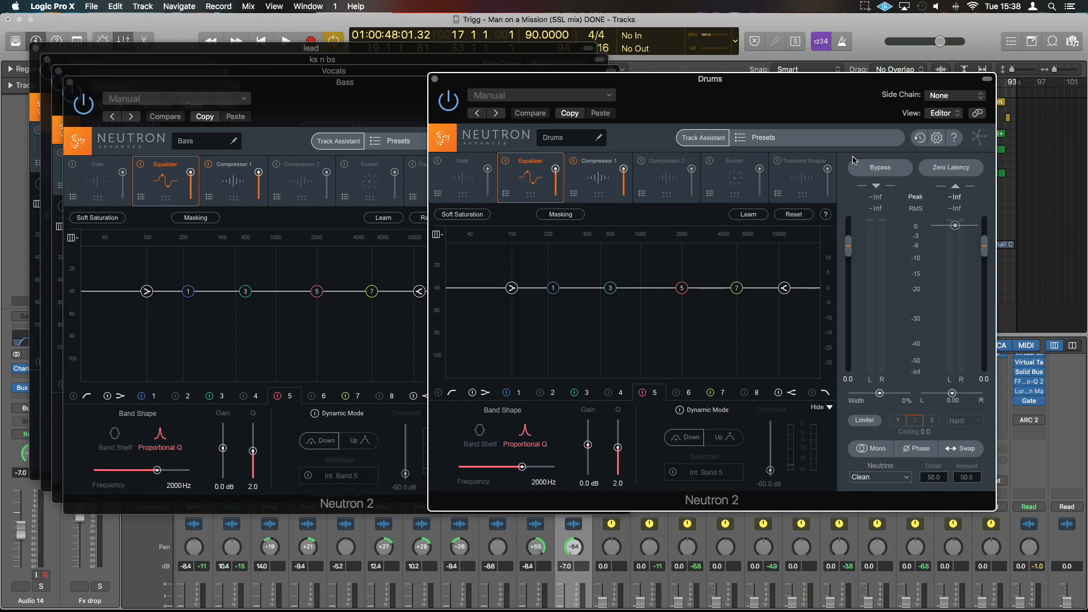
Start playback and run Track Assistant on the Drums and Bass buses with Auto-Detect, Balanced style and Medium intensity.
key("space")
left_click(703, 137)
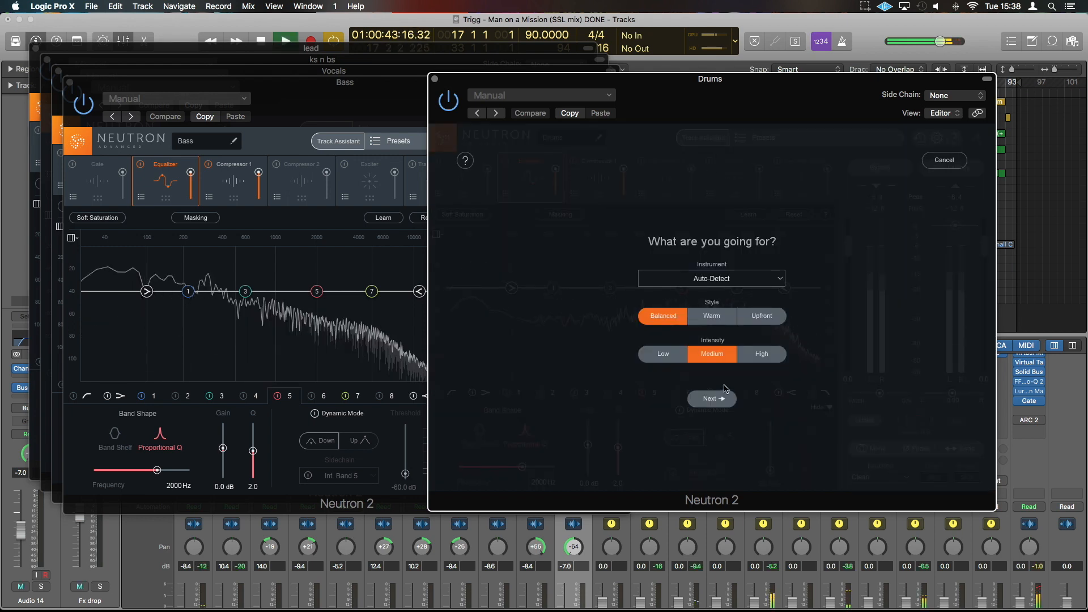
left_click(713, 398)
left_click(389, 81)
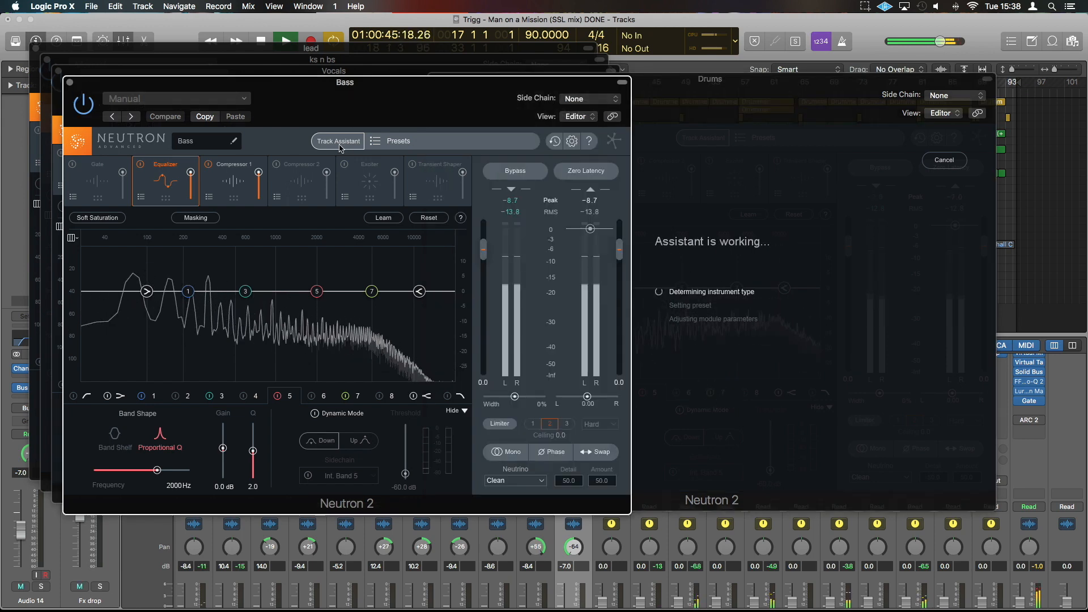
left_click(338, 141)
left_click(353, 403)
left_click_drag(373, 101, 706, 116)
Run Track Assistant on the Vocals and ks n bs buses with Auto-Detect, Balanced style and Medium intensity.
left_click(347, 100)
left_click(327, 130)
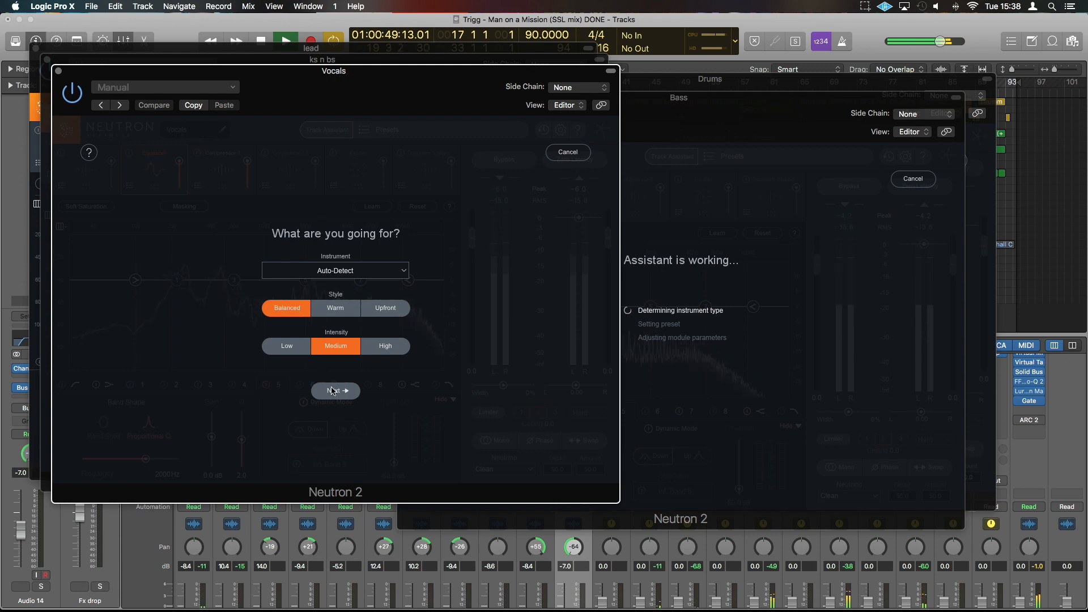
left_click(323, 392)
left_click_drag(316, 73, 656, 108)
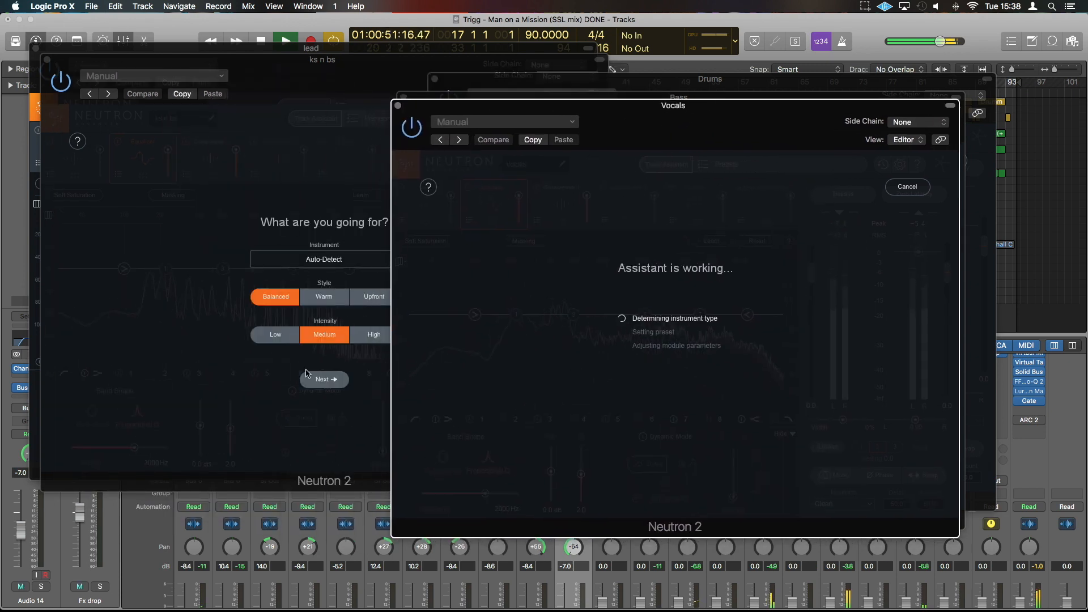
left_click(325, 380)
left_click_drag(323, 82, 672, 160)
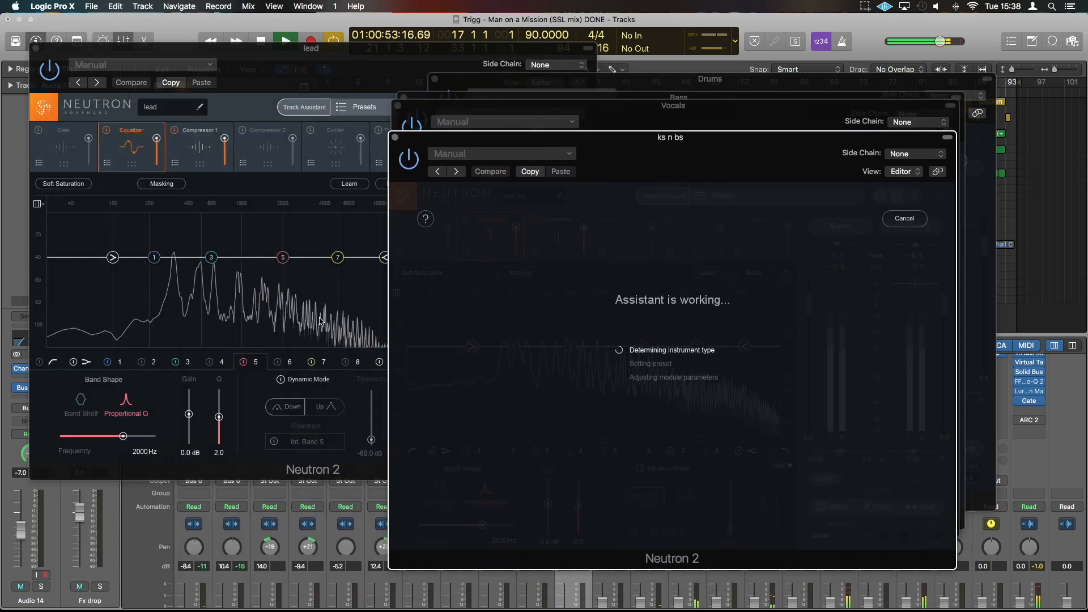
Run Track Assistant on the lead bus with Auto-Detect, Balanced style and Medium intensity.
left_click(294, 124)
left_click(302, 108)
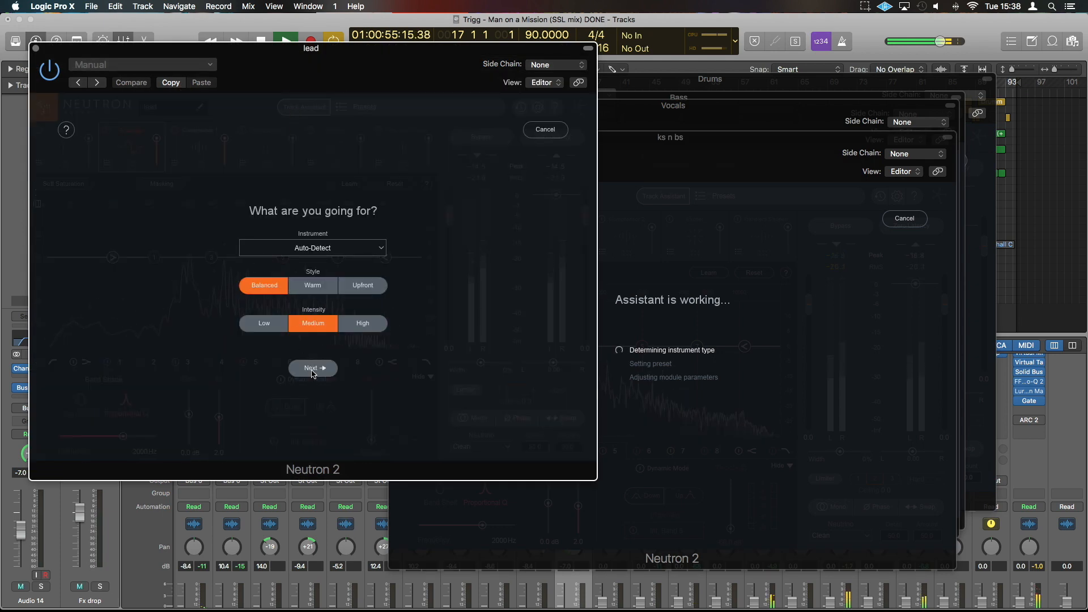
left_click(311, 371)
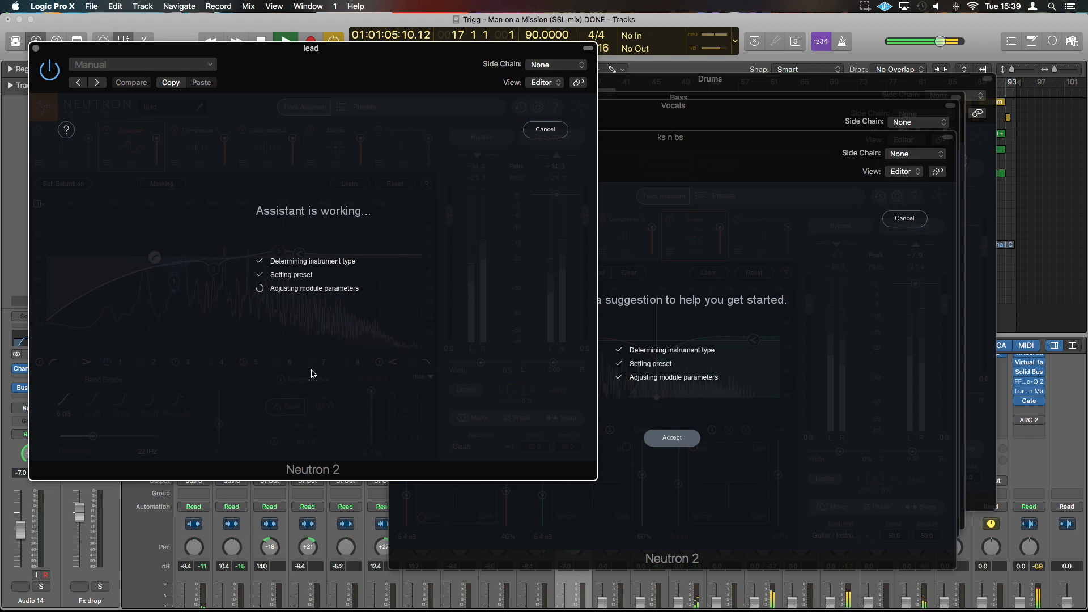
Accept the Track Assistant suggestions for the ks n bs, Vocals and lead buses and close their plug-in windows.
left_click(670, 436)
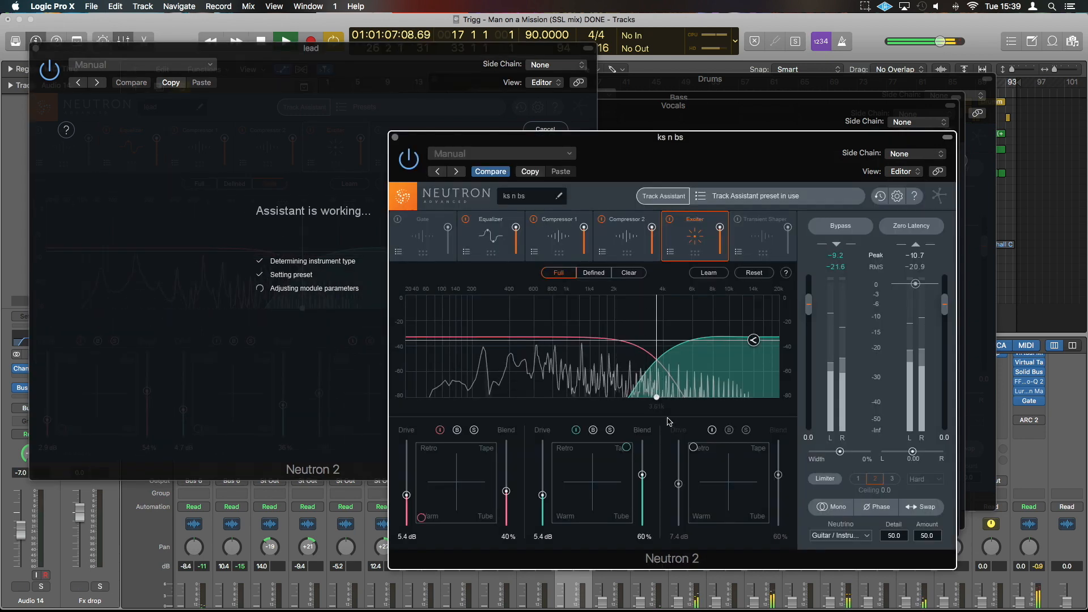
left_click(395, 137)
left_click(619, 405)
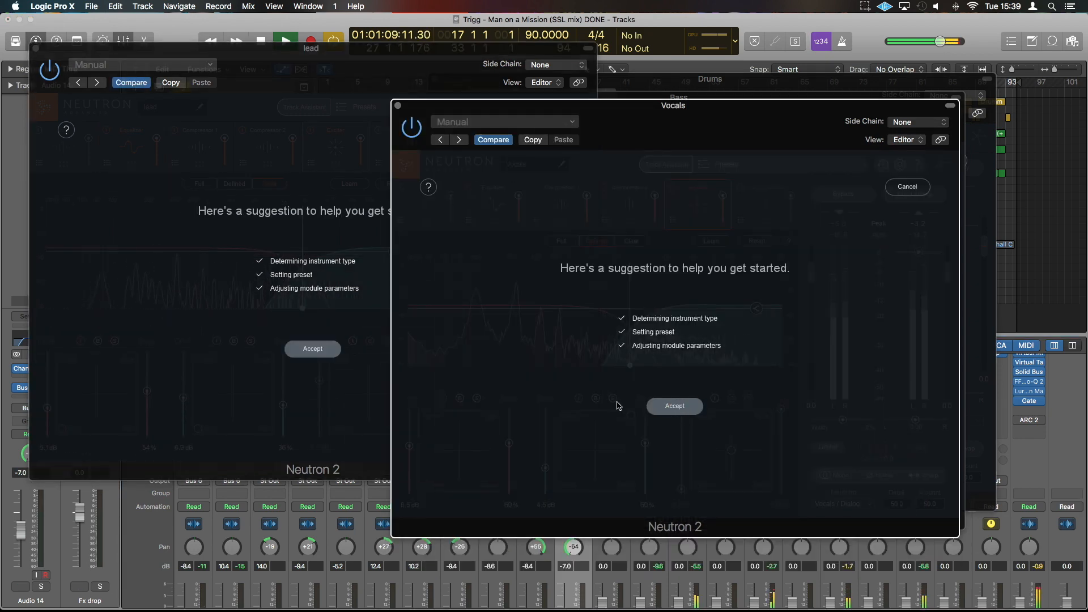
left_click(324, 350)
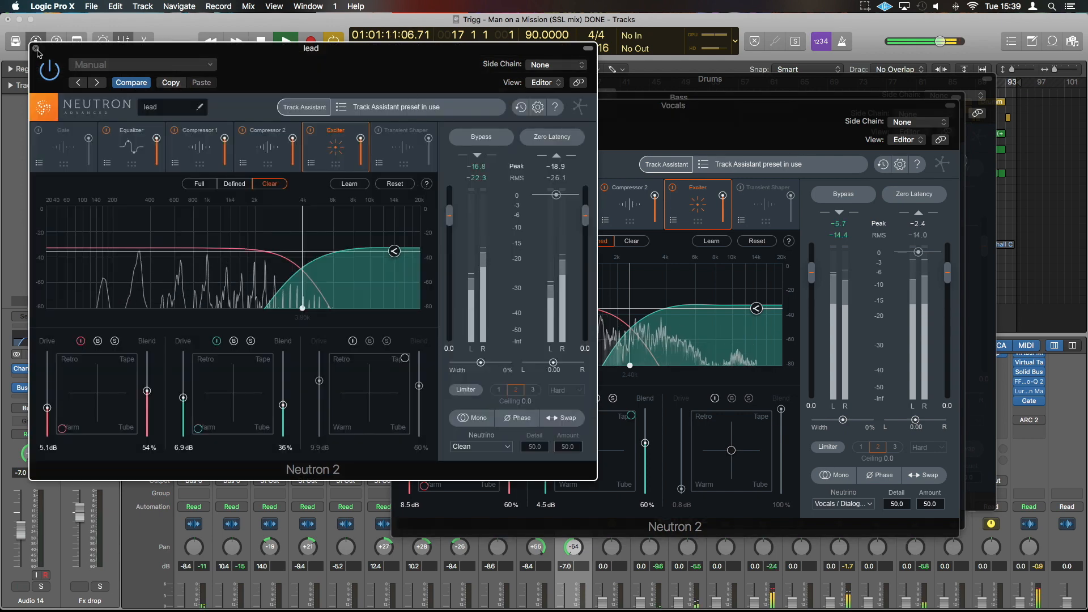
left_click(36, 48)
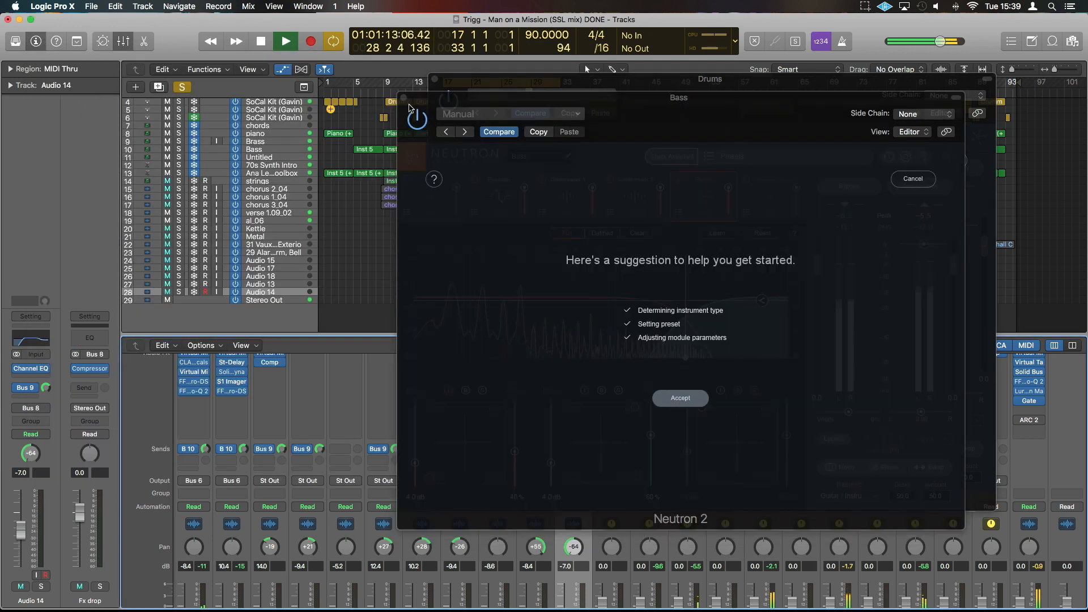
Accept the Track Assistant suggestions for the Bass and Drums buses, close their plug-in windows and stop playback.
left_click(678, 397)
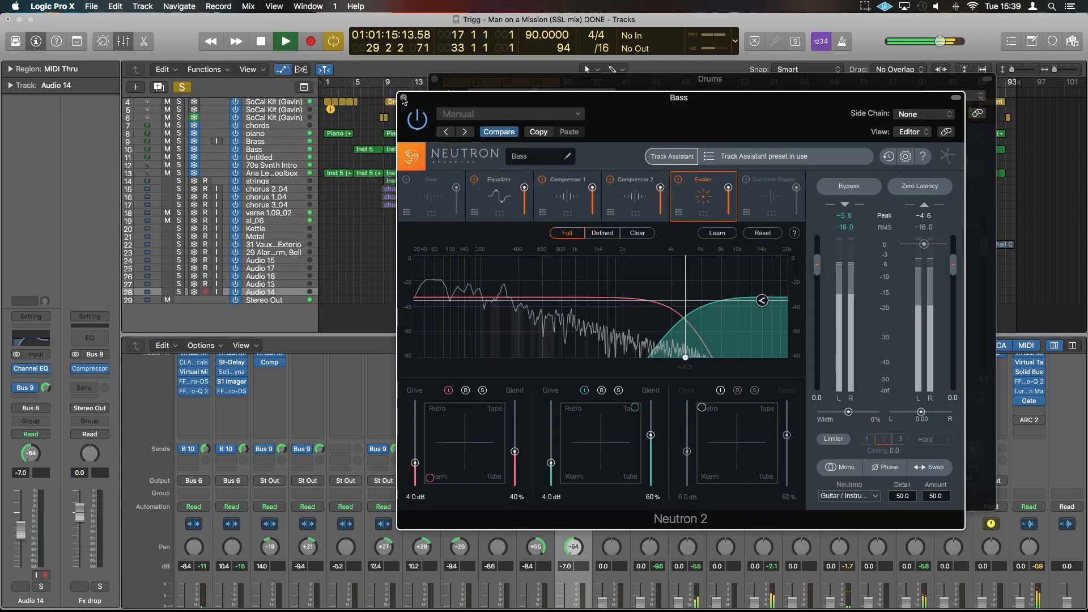
left_click(404, 101)
left_click(696, 376)
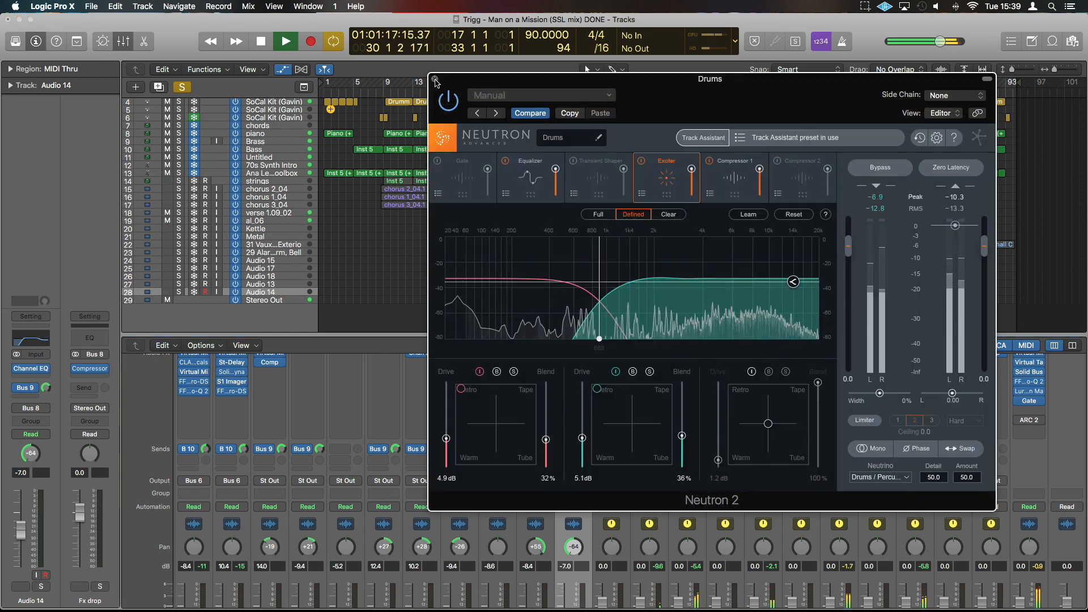
left_click(435, 80)
key("space")
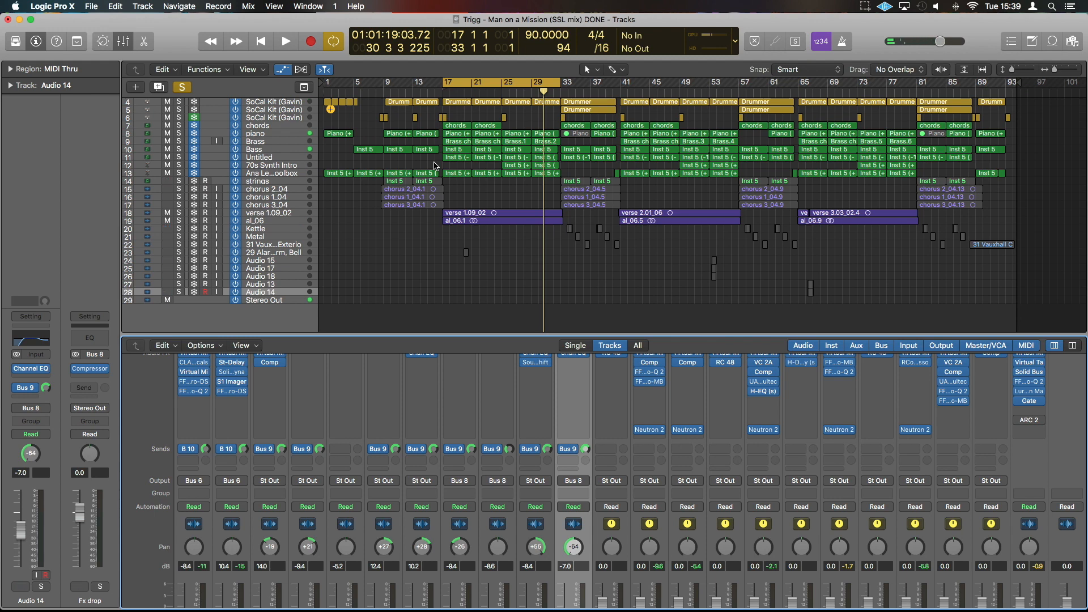
Select the channel strips from lead through Drums in the mixer.
scroll(664, 567, "down", 5)
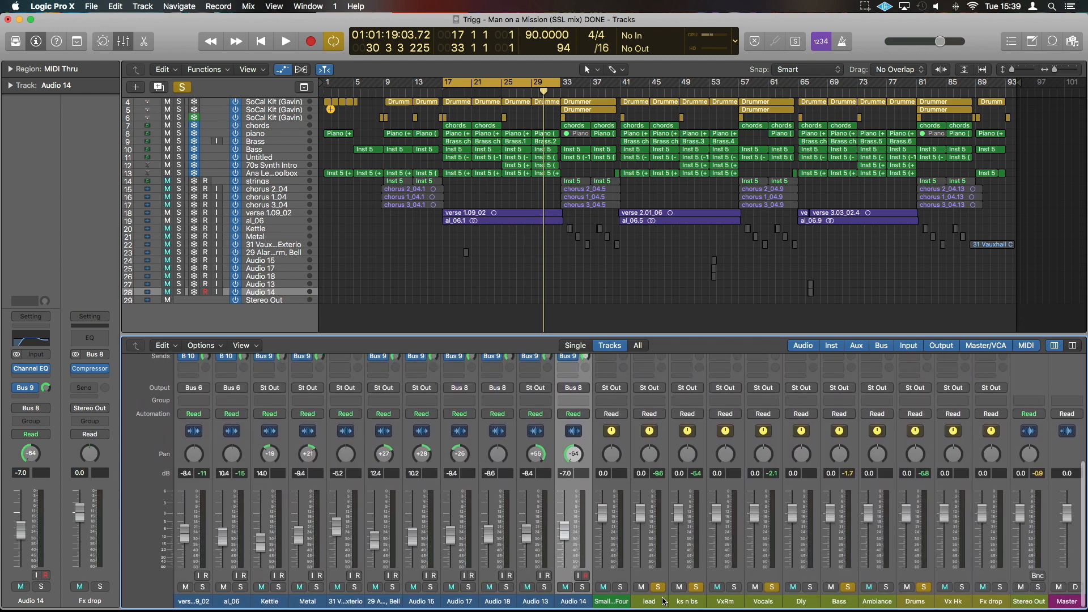
left_click(663, 600)
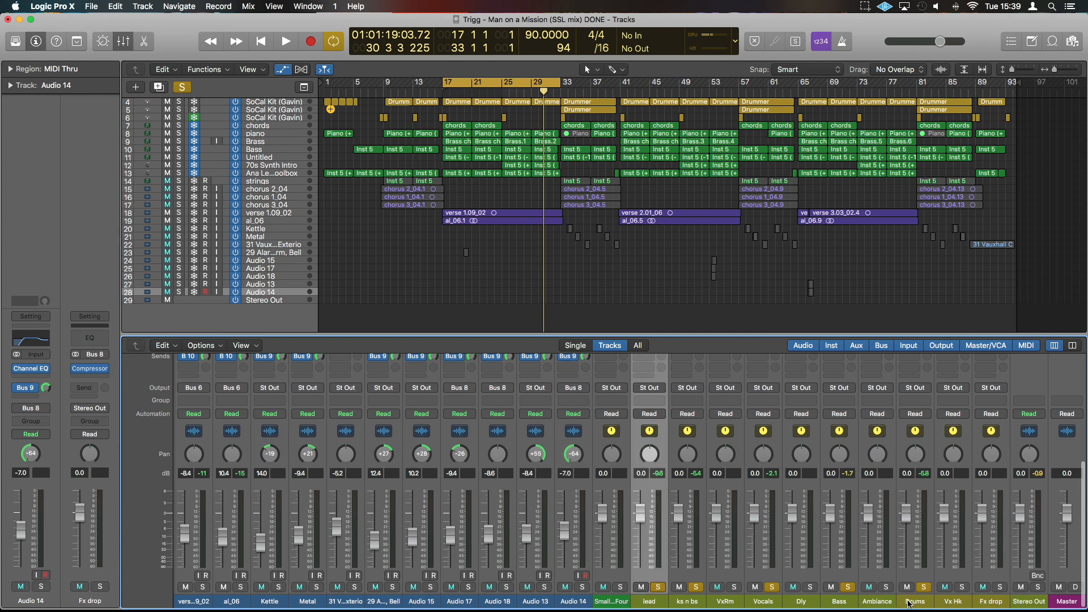
left_click(926, 602, "shift")
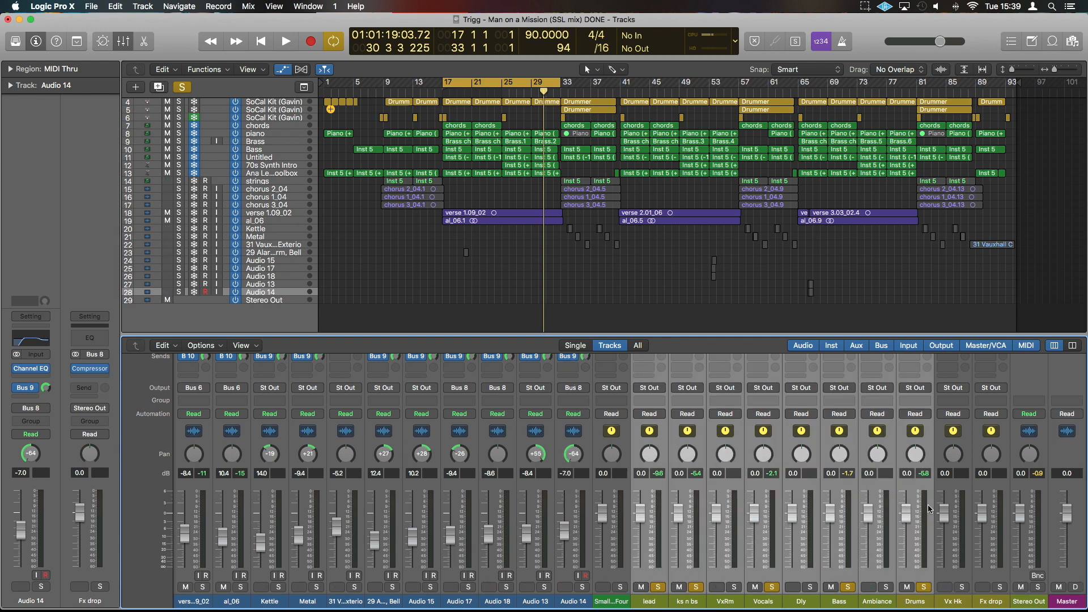
scroll(929, 508, "up", 5)
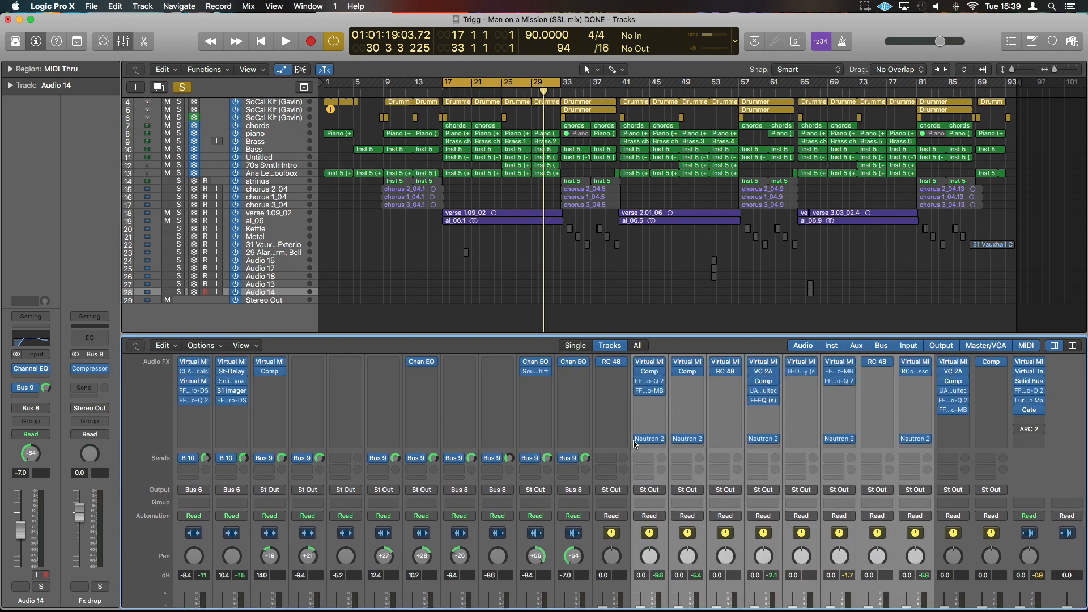
Set the cycle range to bars 17 to 21 and bypass Neutron 2 on all the selected channel strips.
left_click(448, 86)
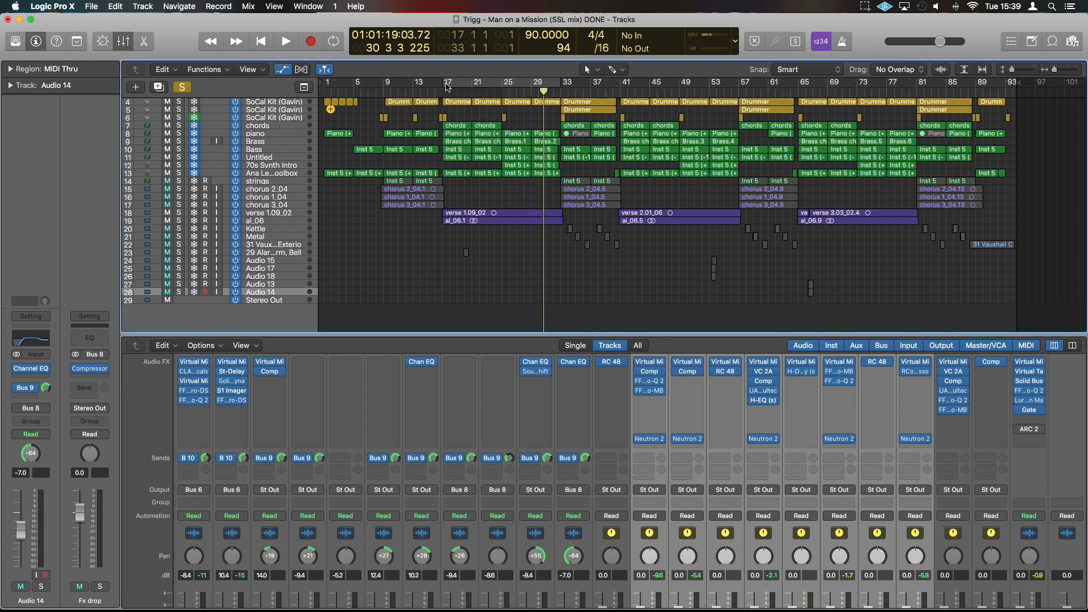
left_click_drag(448, 86, 473, 87)
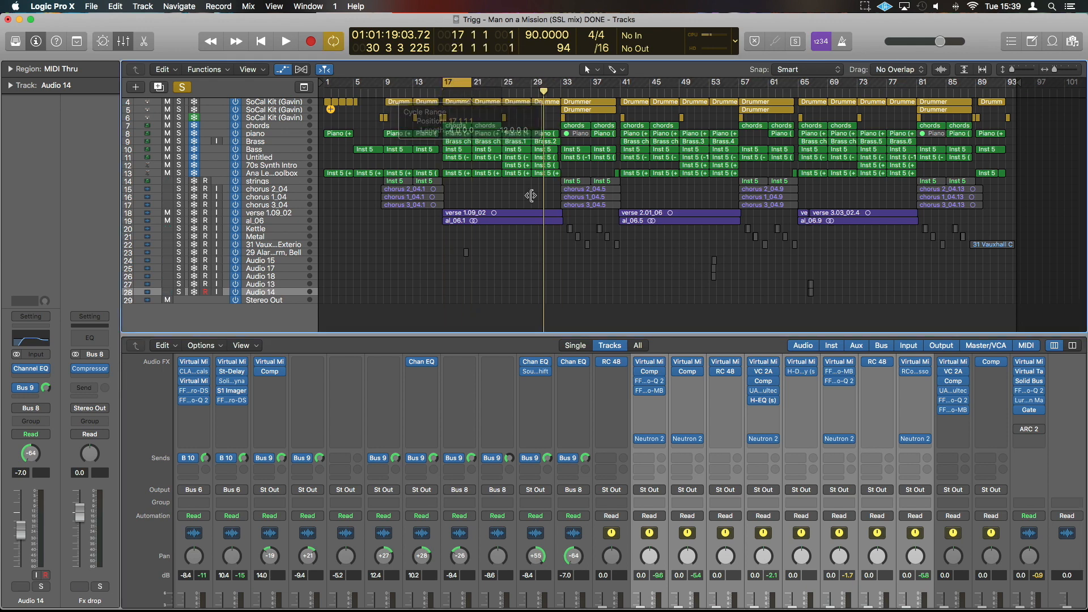
left_click(639, 443, "alt")
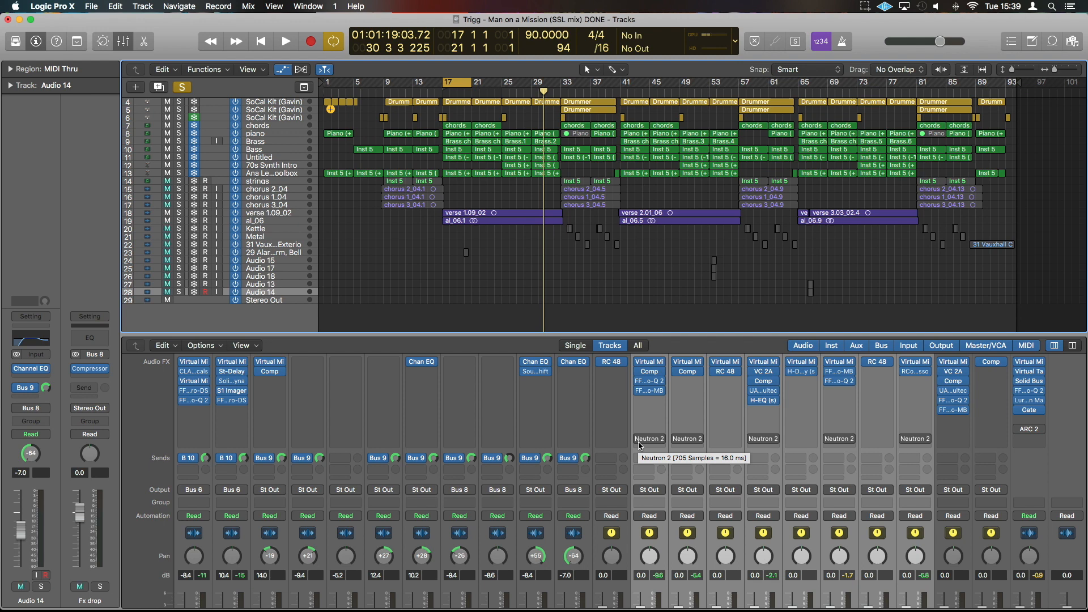
Play the cycled section to compare the mix and re-enable Neutron 2 on the selected channel strips.
key("space")
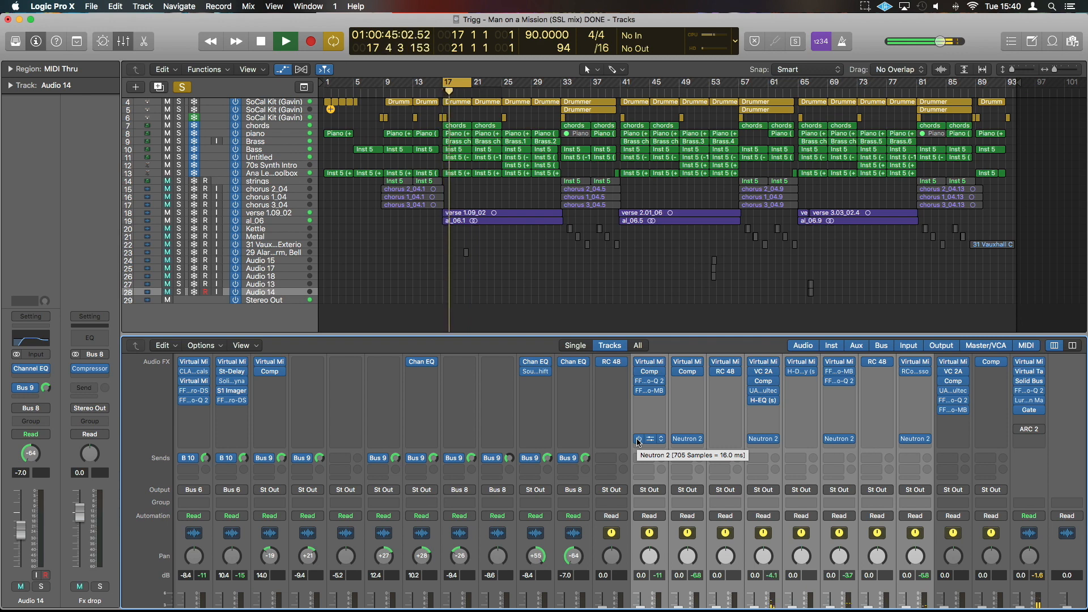
key("space")
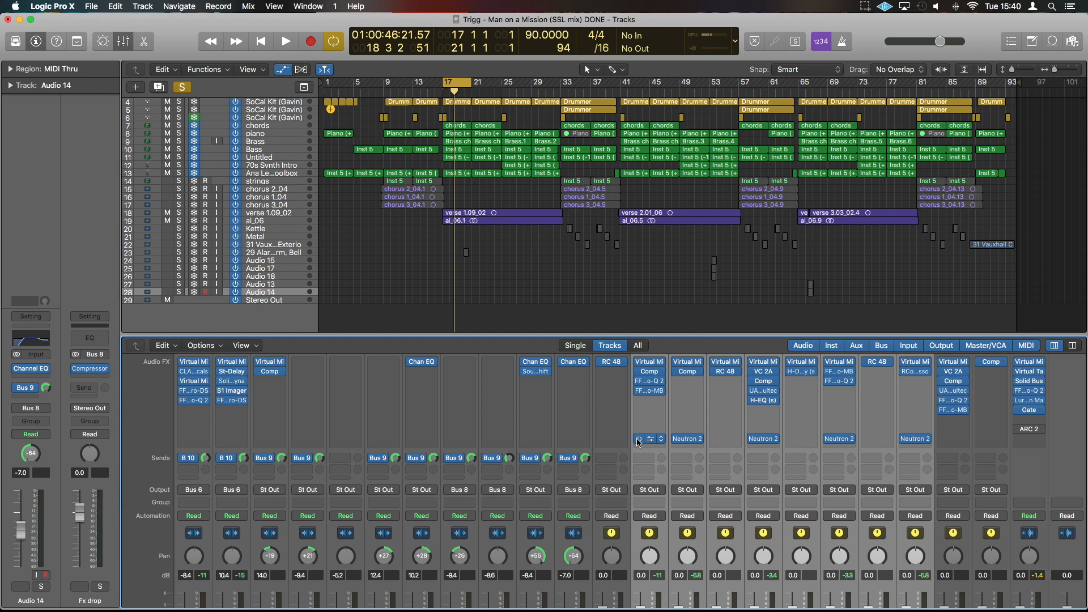
Solo only the Vocals bus, clearing the other solos, and audition it over the cycled section.
scroll(769, 606, "down", 6)
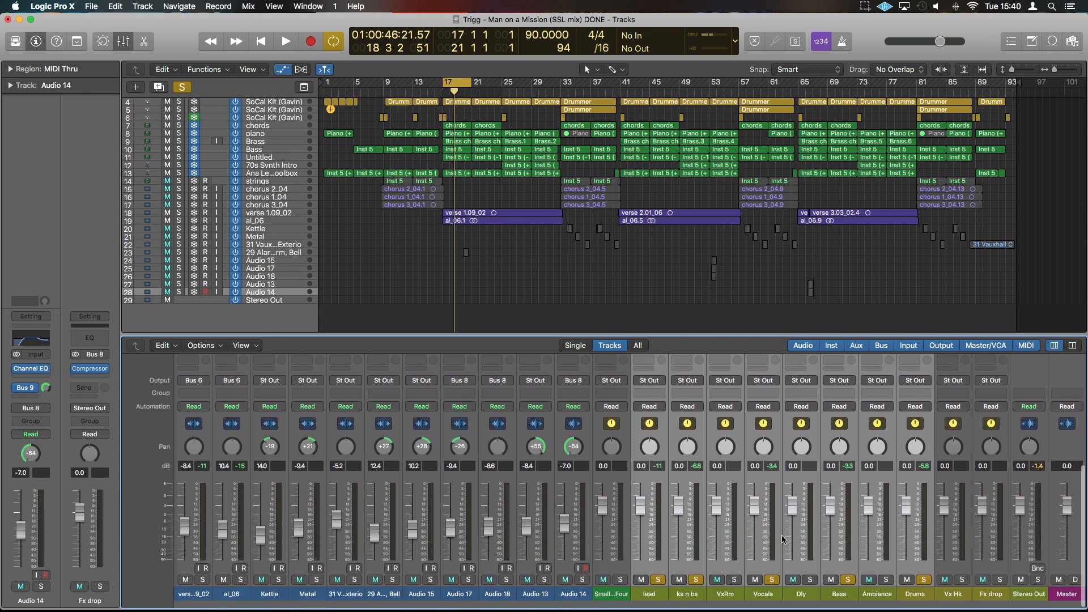
left_click(771, 603)
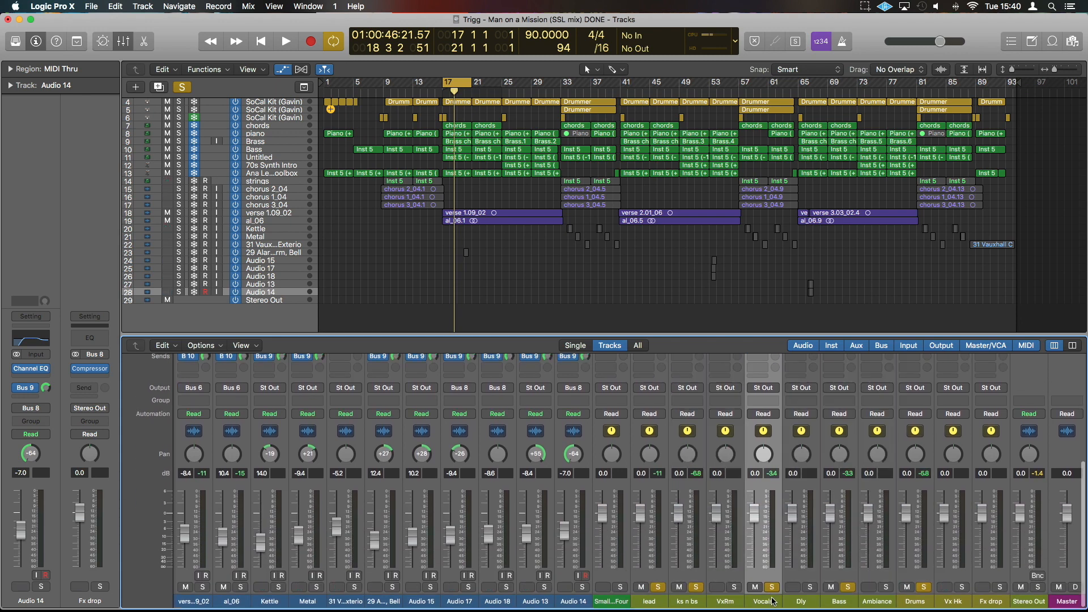
left_click(773, 587, "alt")
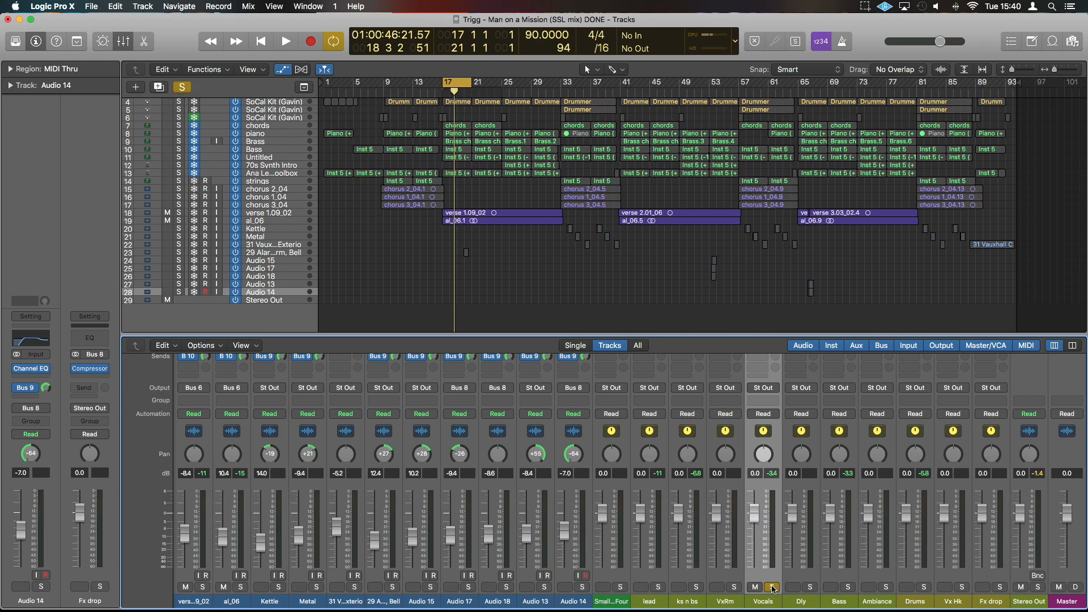
key("space")
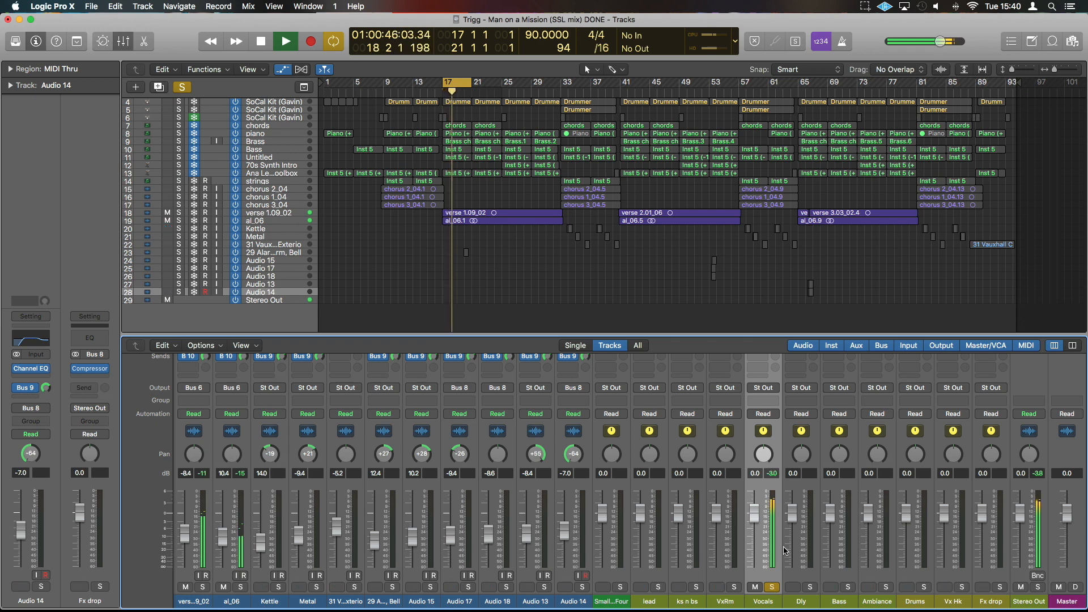
key("space")
Open Neutron 2 on the Vocals bus and inspect its Compressor 2, Compressor 1 and Equalizer modules.
scroll(762, 533, "up", 5)
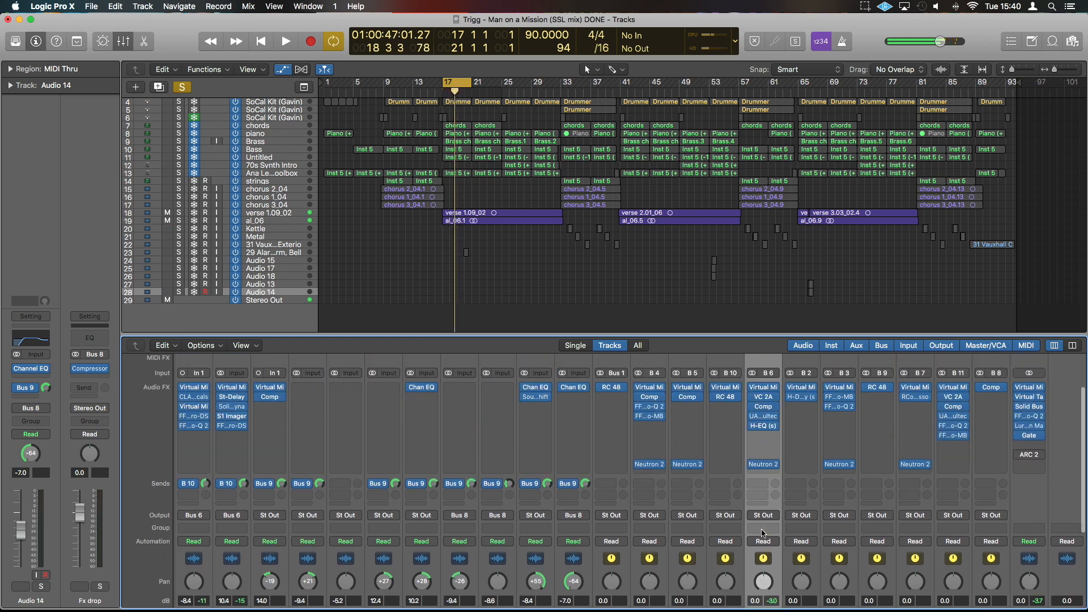
left_click(763, 467)
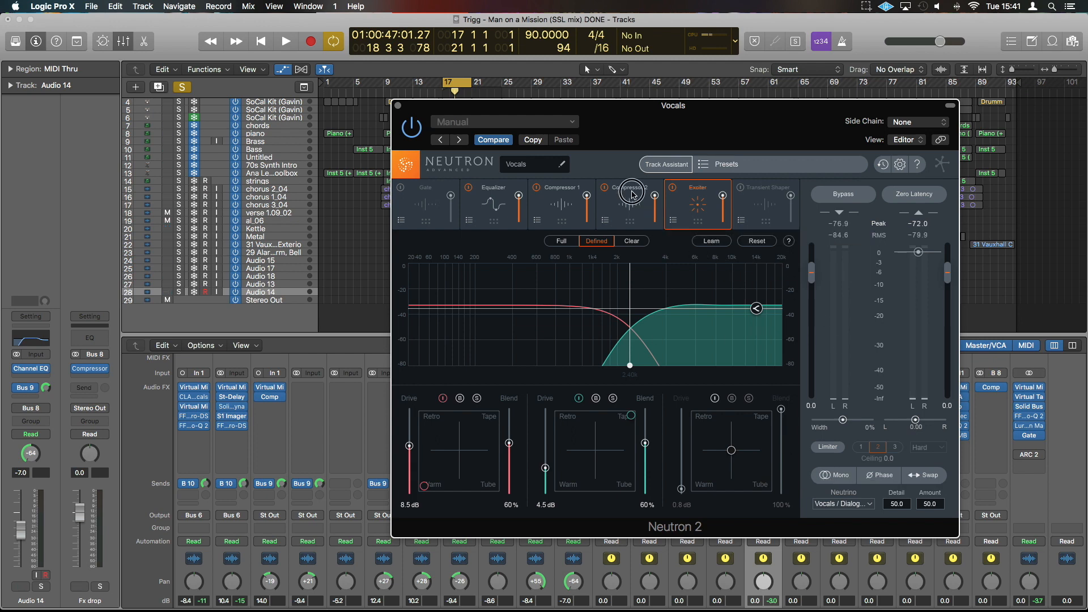
left_click(633, 195)
left_click(548, 195)
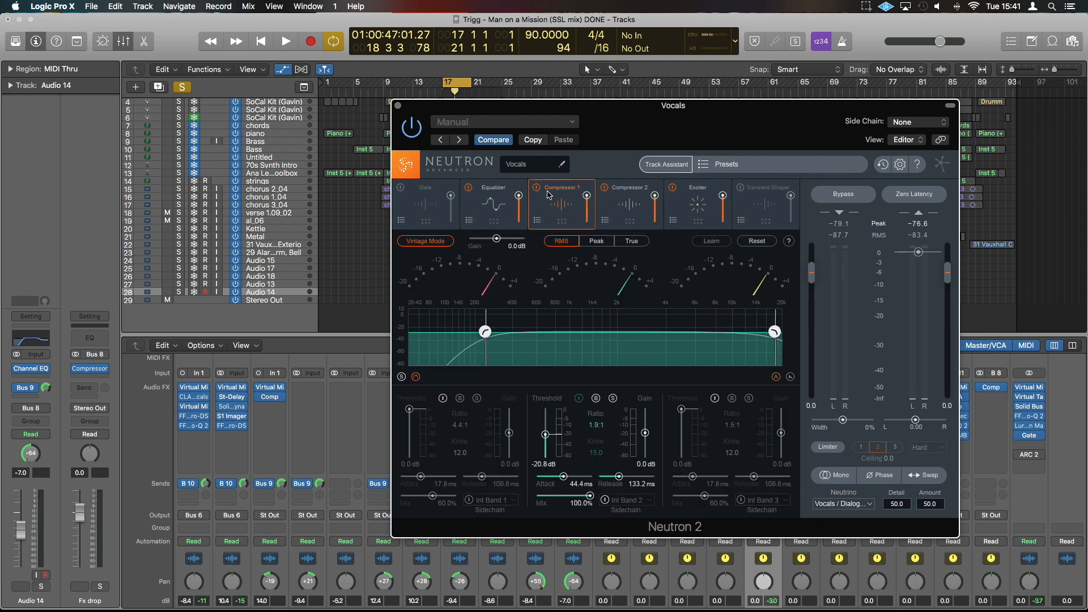
left_click(493, 189)
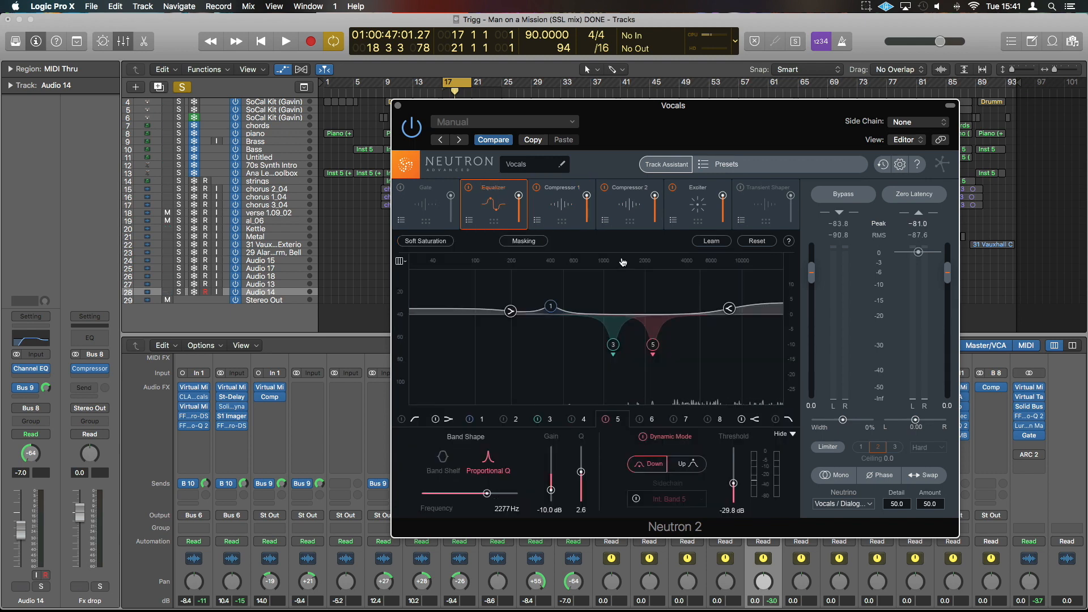
Select the high-shelf band in the Vocals equalizer and disable it.
left_click(729, 310)
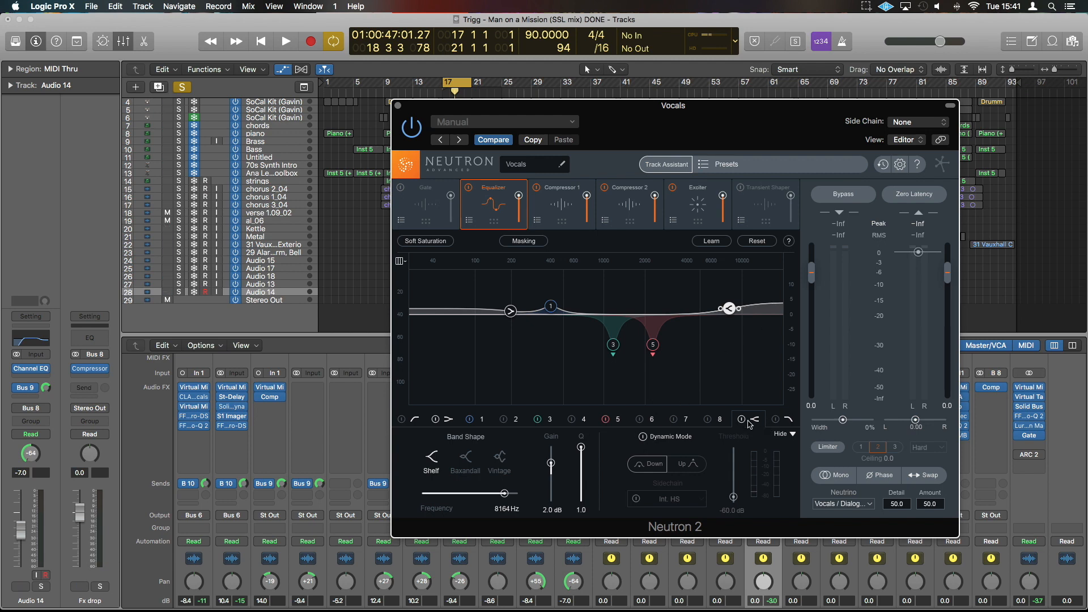
left_click(742, 420)
left_click(742, 420)
left_click(742, 420)
left_click(742, 420)
left_click(741, 420)
left_click(741, 420)
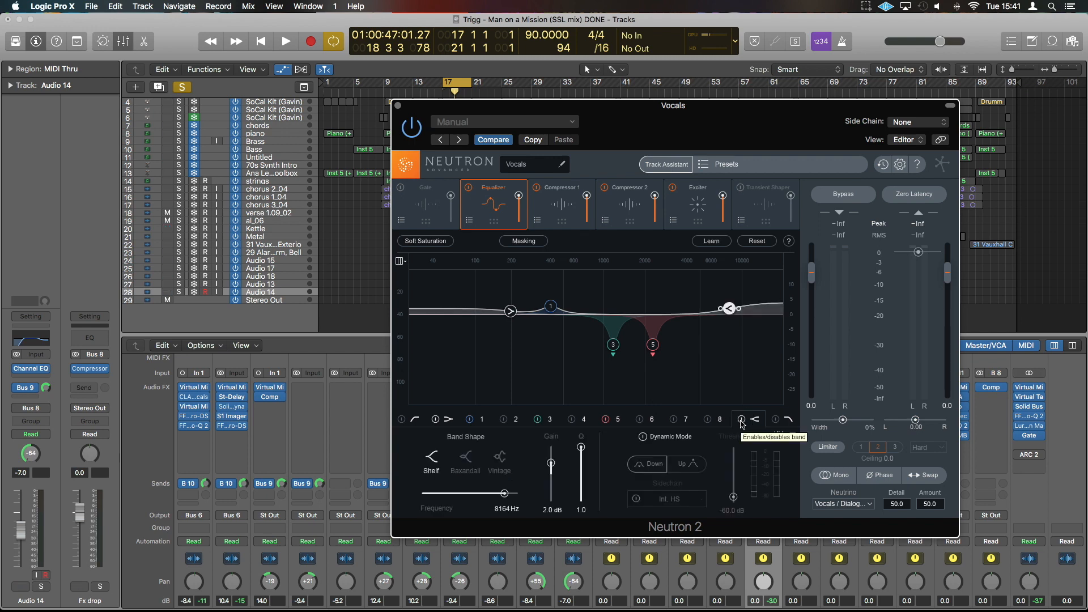
left_click(742, 420)
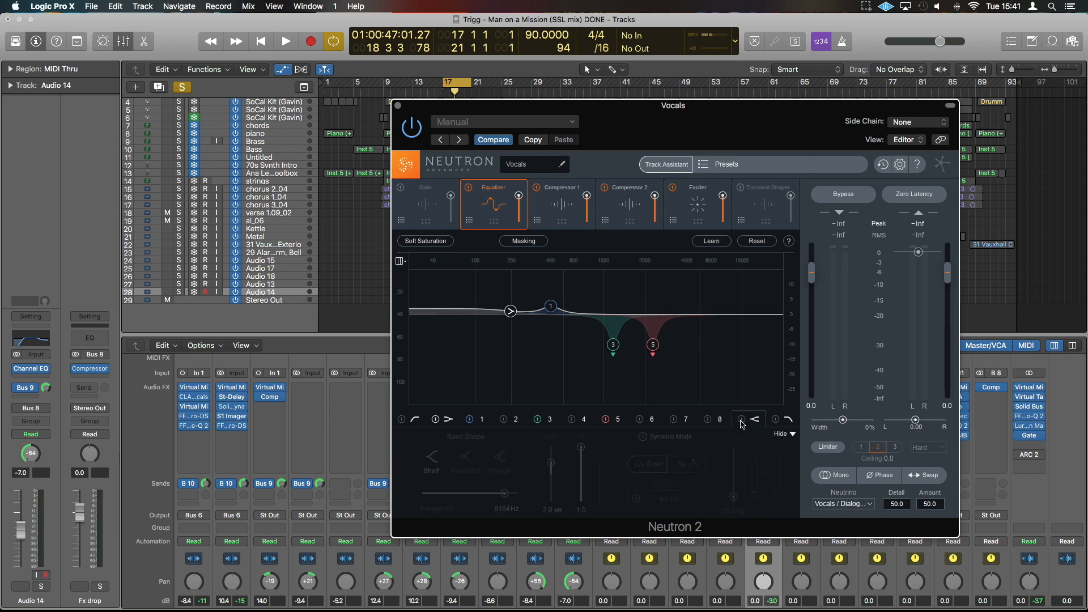
Play the soloed vocals while switching the high-shelf band on and off for comparison, leaving it disabled.
key("space")
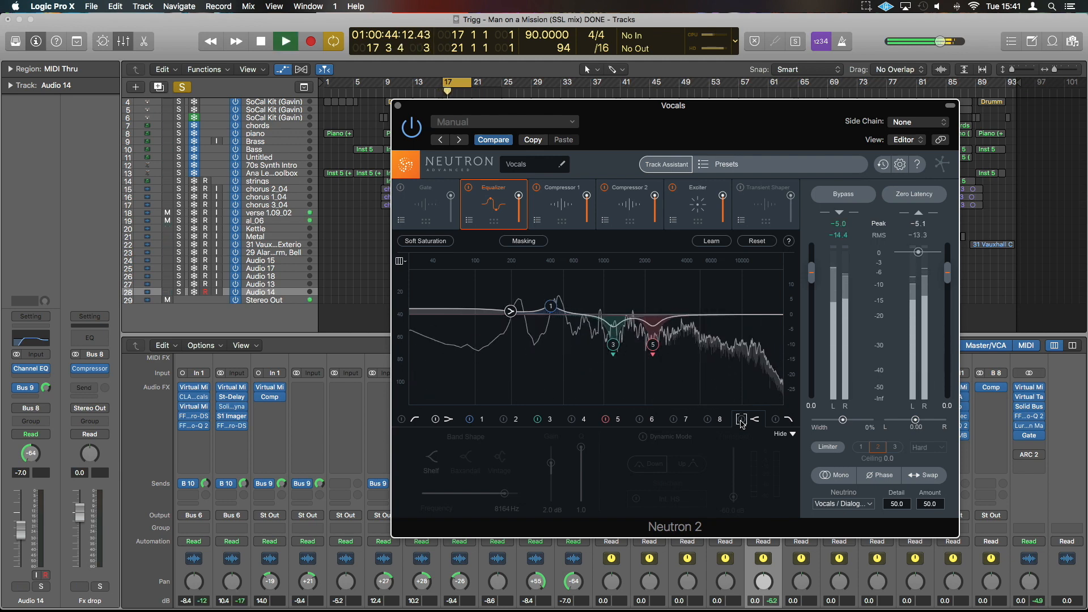
left_click(742, 420)
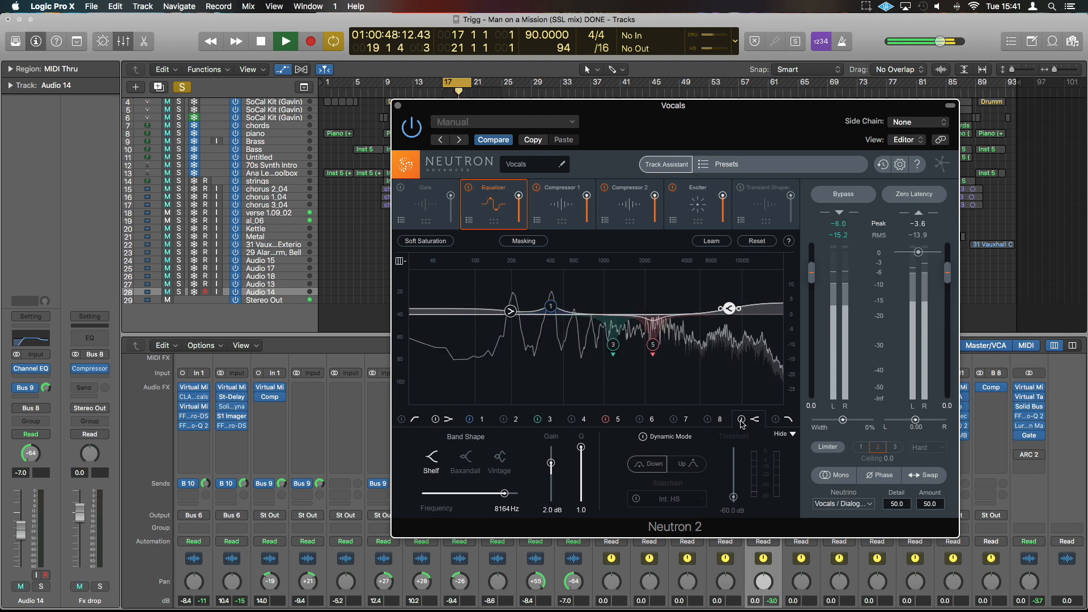
left_click(742, 420)
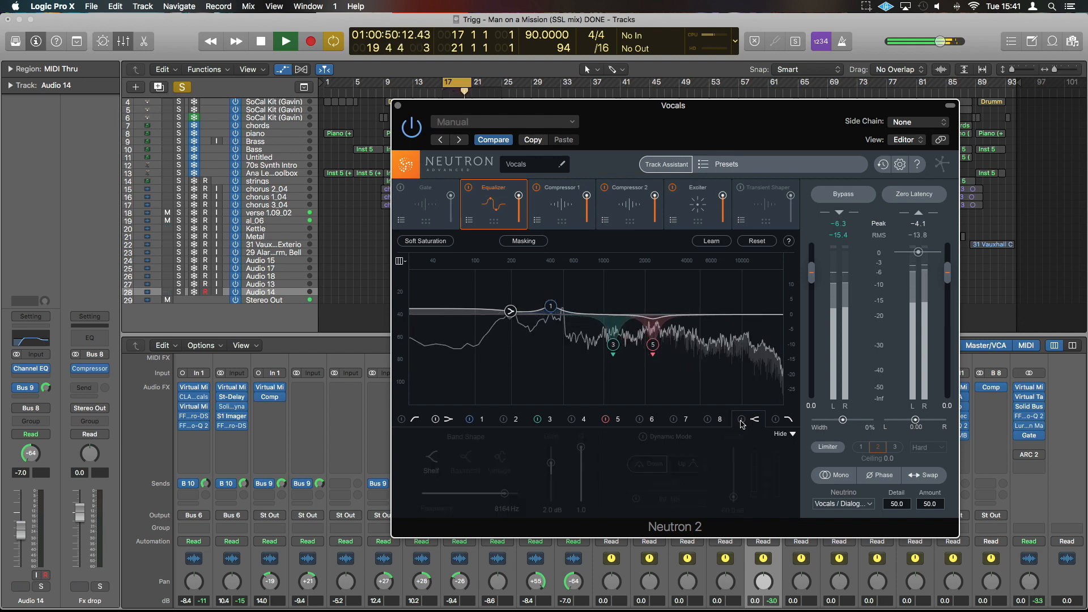
left_click(741, 421)
left_click(742, 421)
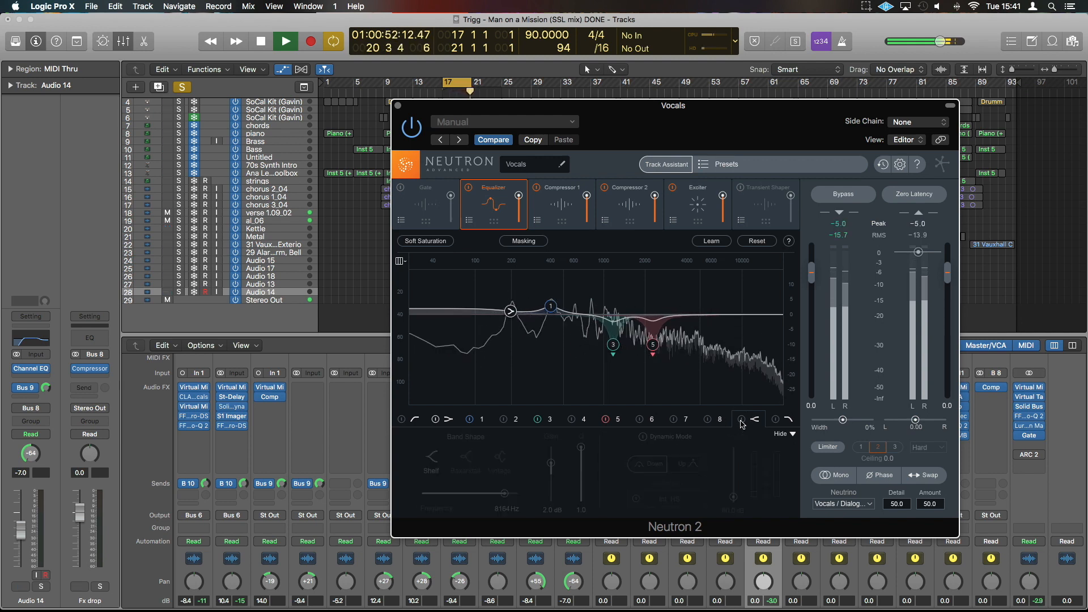
key("space")
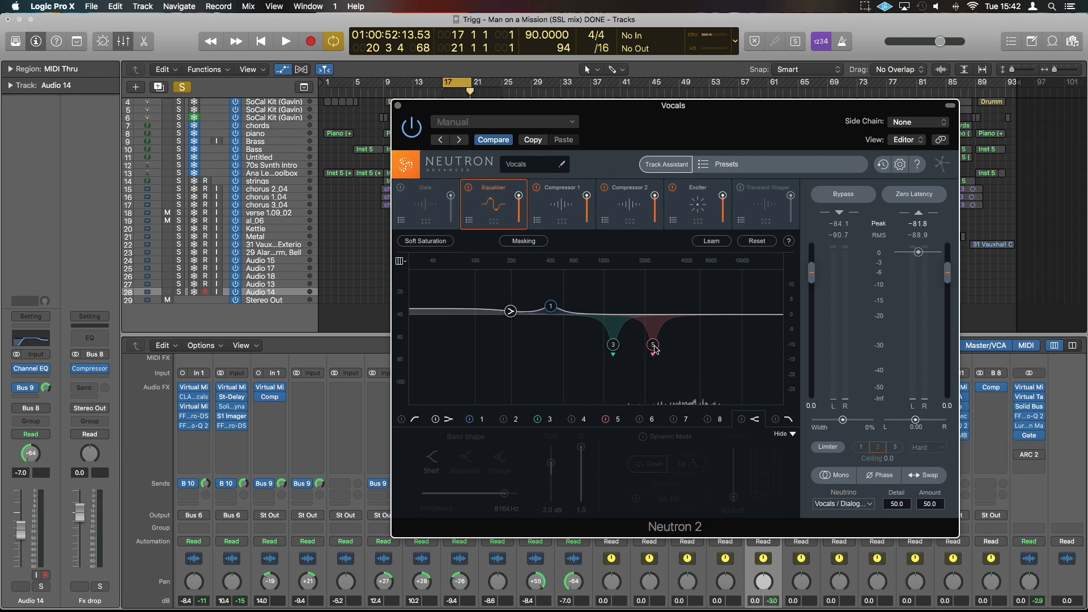
Select dynamic band 5 in the Vocals equalizer, audition a deeper cut, and set its gain to -4.0 dB.
left_click(653, 345)
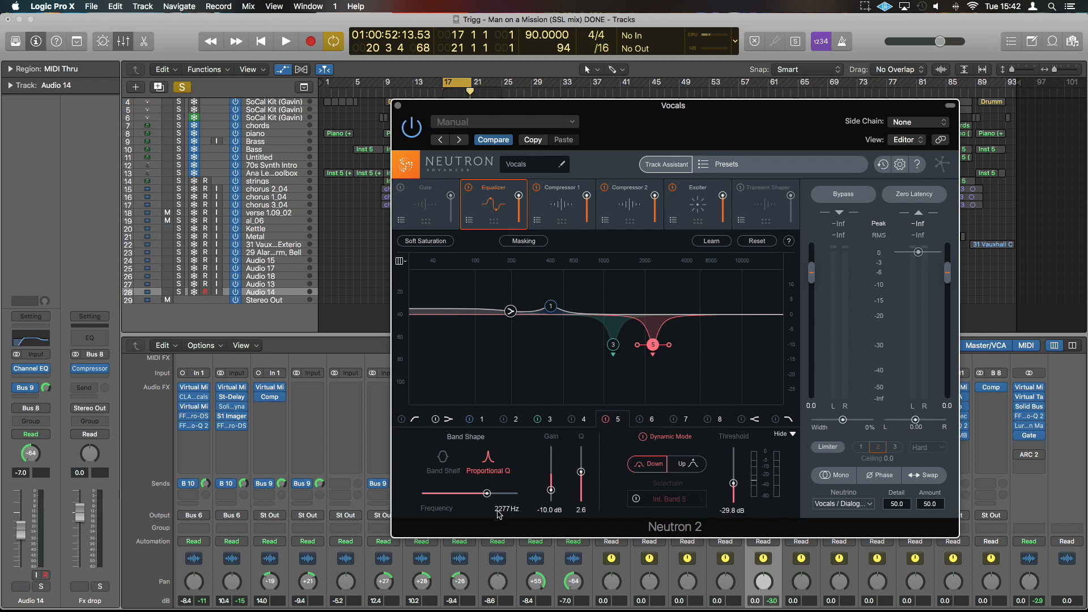
key("space")
mouse_move(551, 490)
left_mouse_down()
mouse_move(550, 447)
mouse_move(552, 493)
left_mouse_up()
key("space")
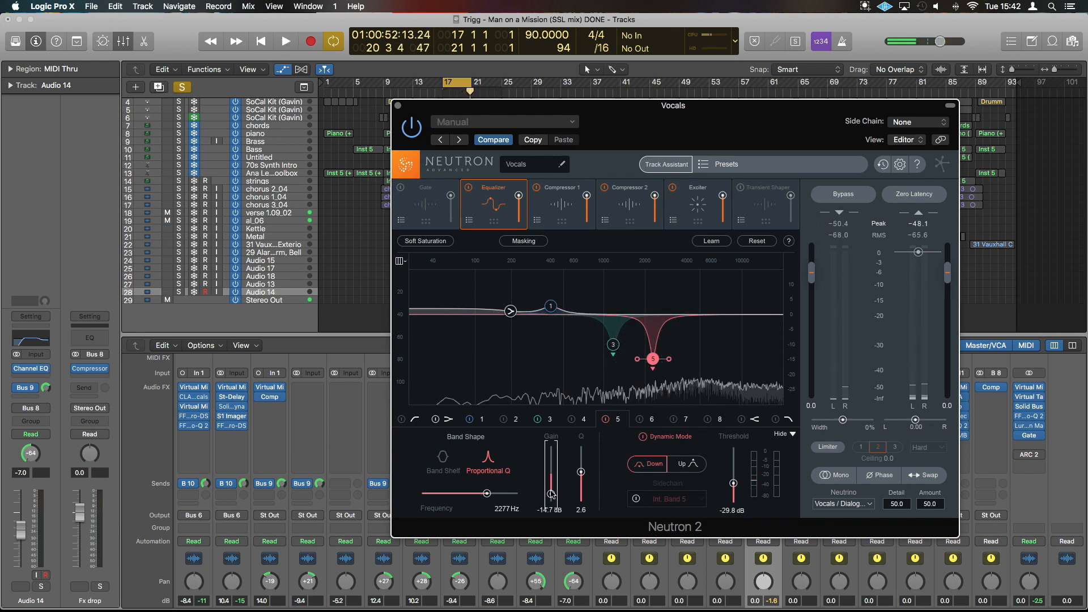
left_click_drag(552, 495, 552, 485)
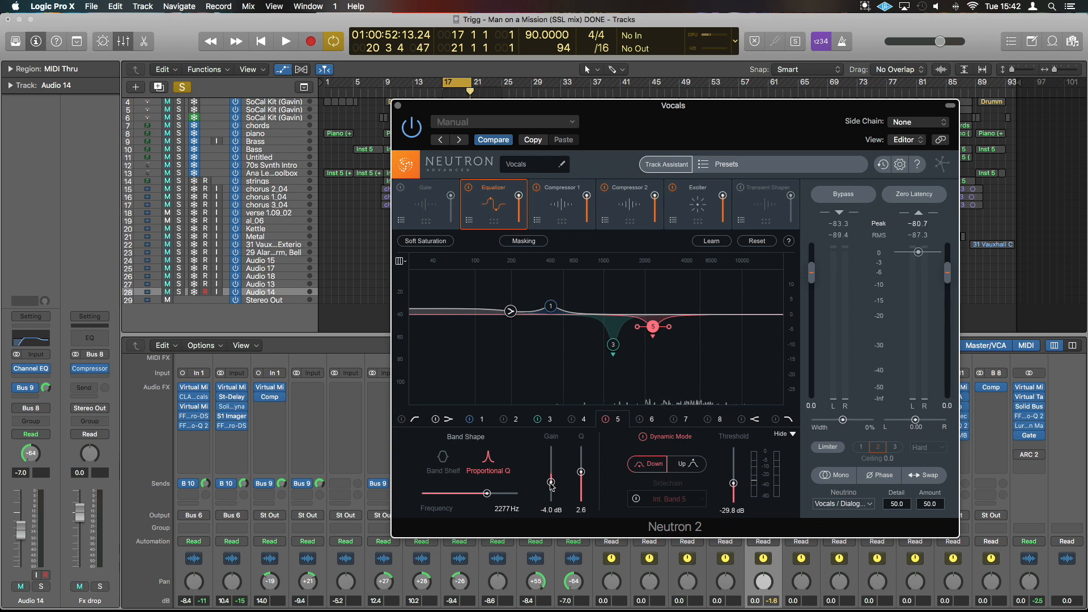
Take the Vocals bus out of solo, audition its equalizer settings in the full mix, and close its Neutron 2 window.
scroll(760, 567, "down", 5)
left_click(773, 587)
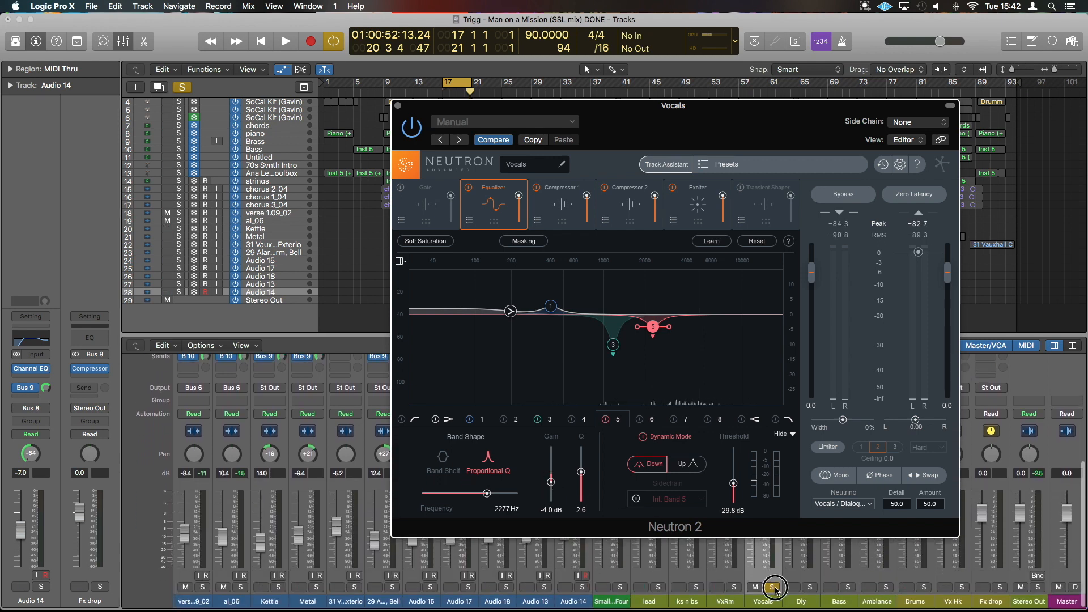
left_click(773, 587)
key("space")
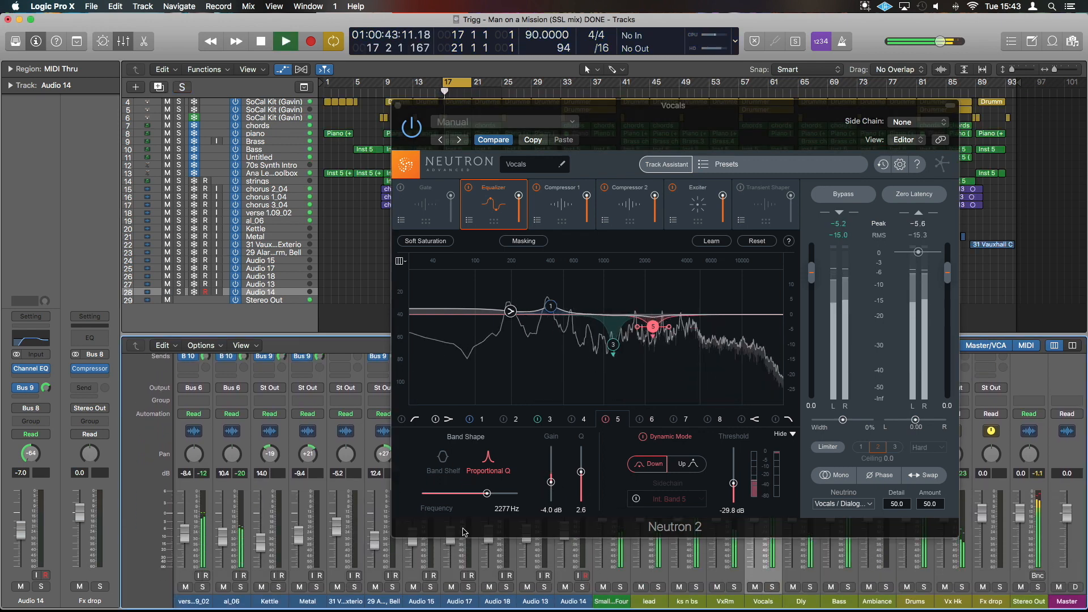
left_click_drag(551, 482, 553, 487)
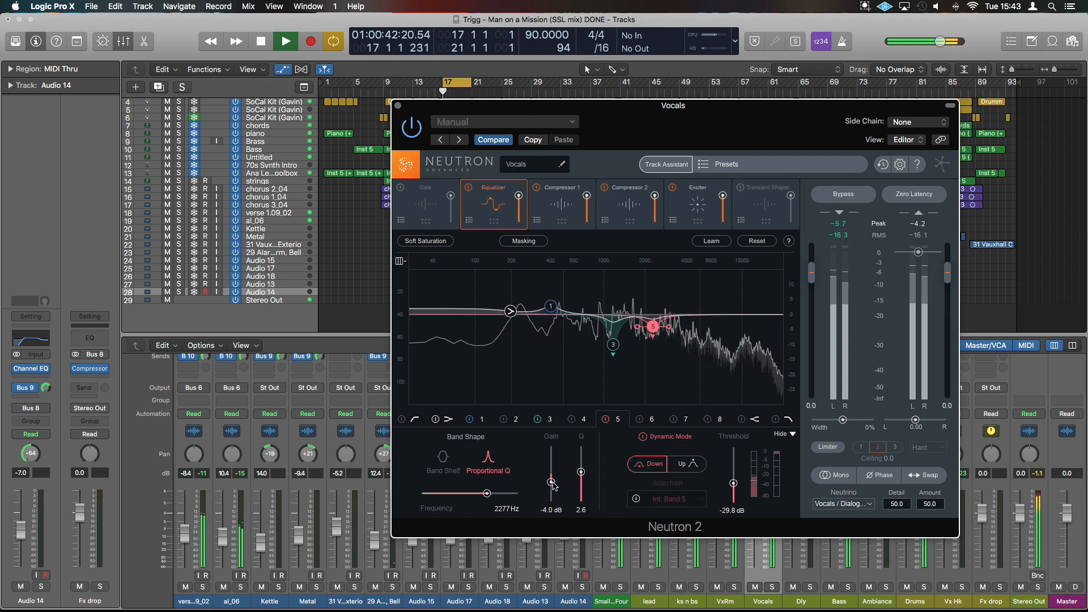
key("space")
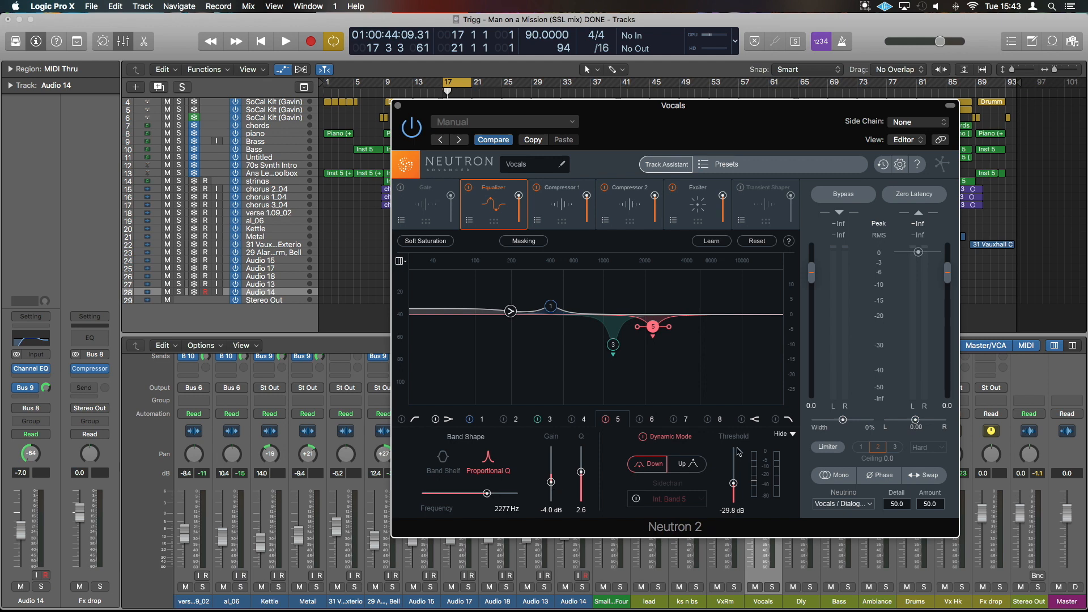
left_click(746, 422)
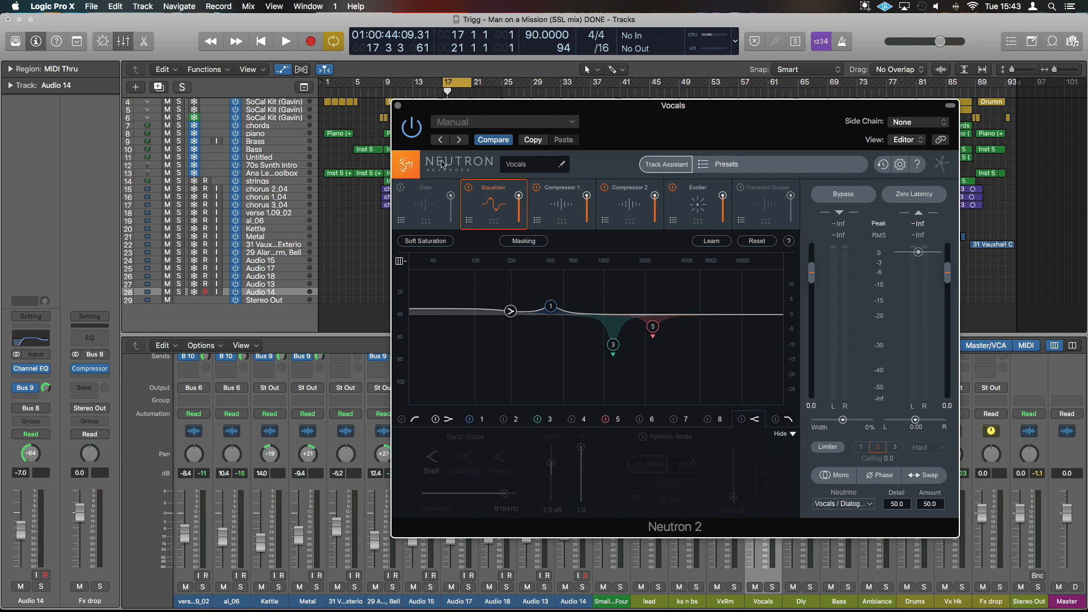
left_click(398, 106)
Select and solo the Bass bus and audition it over the cycled section.
scroll(817, 433, "up", 1)
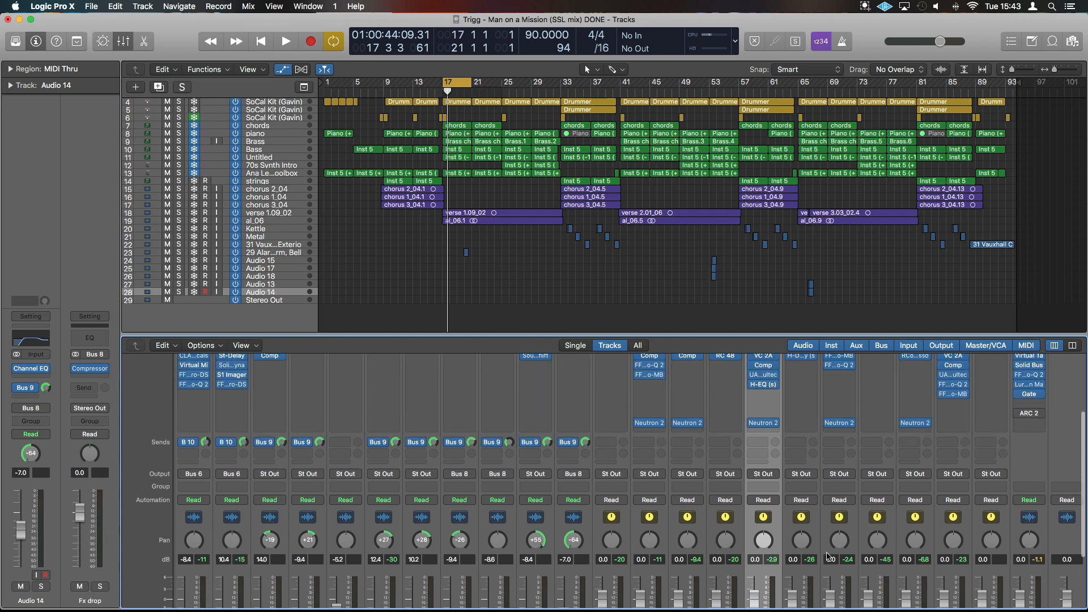
left_click(845, 602)
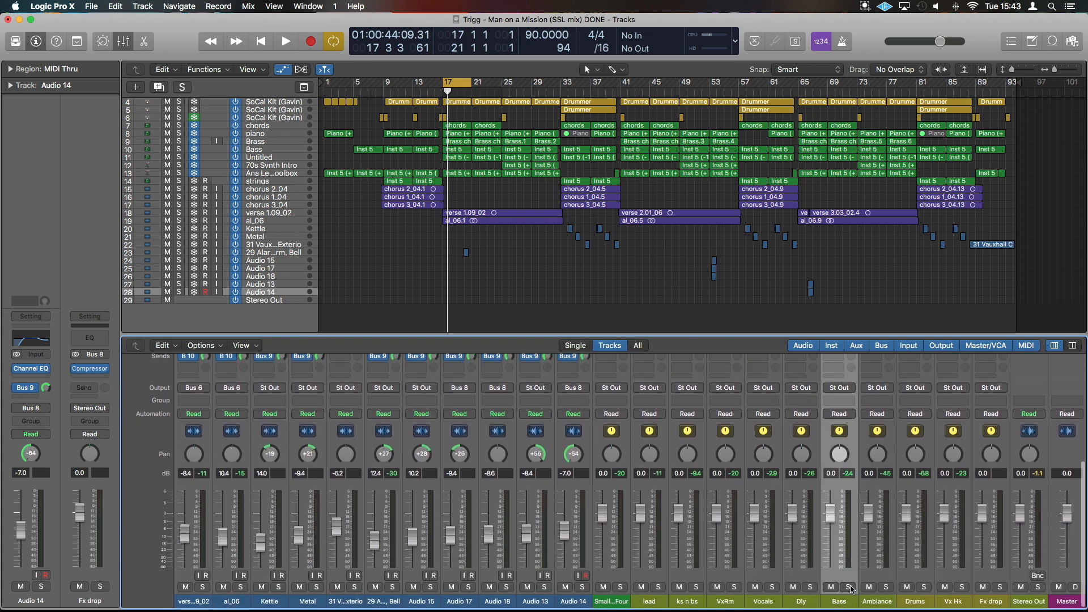
left_click(849, 587)
key("space")
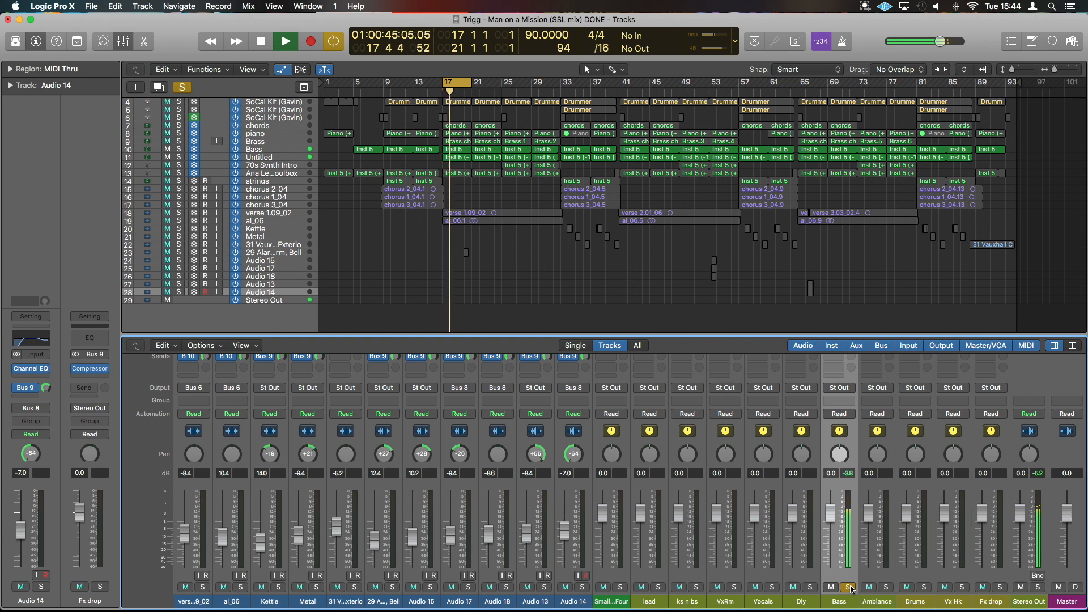
key("space")
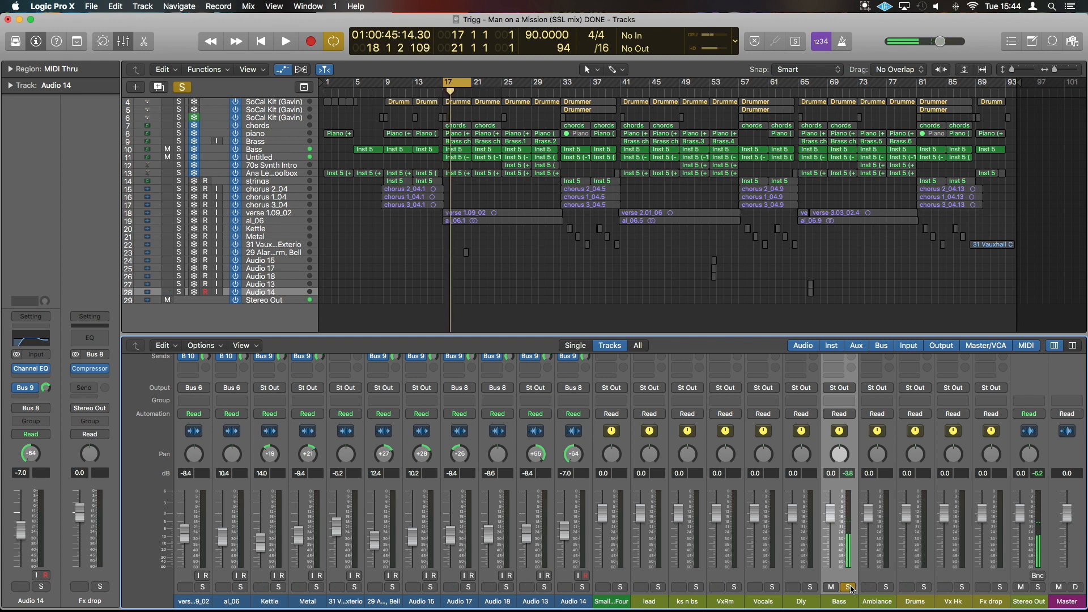
Compare the soloed Bass bus with Neutron 2 bypassed and re-enabled during playback.
scroll(839, 539, "up", 4)
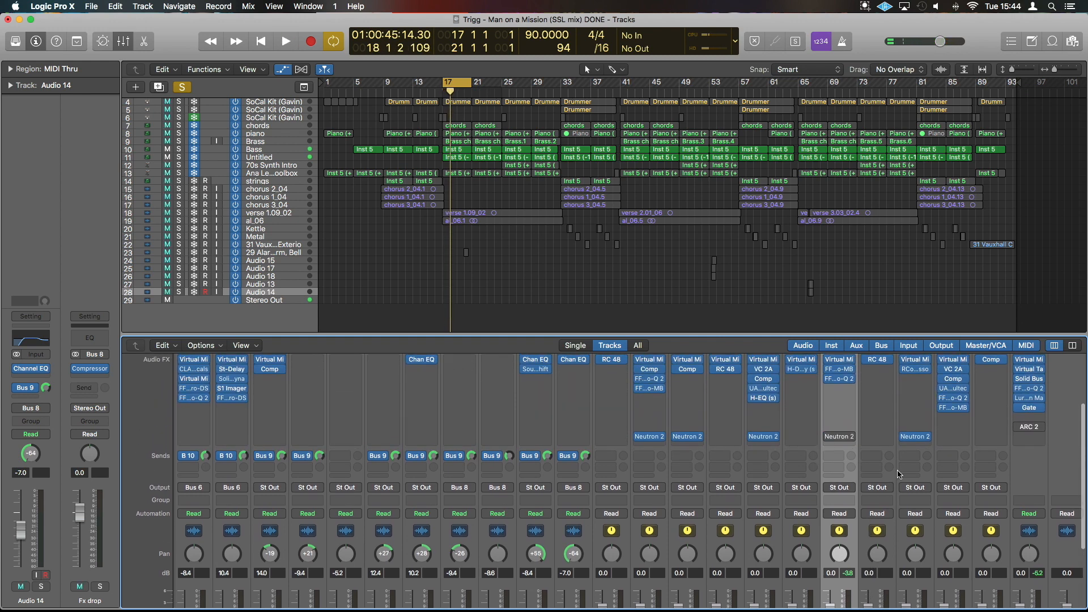
scroll(836, 459, "down", 3)
key("space")
scroll(844, 470, "up", 1)
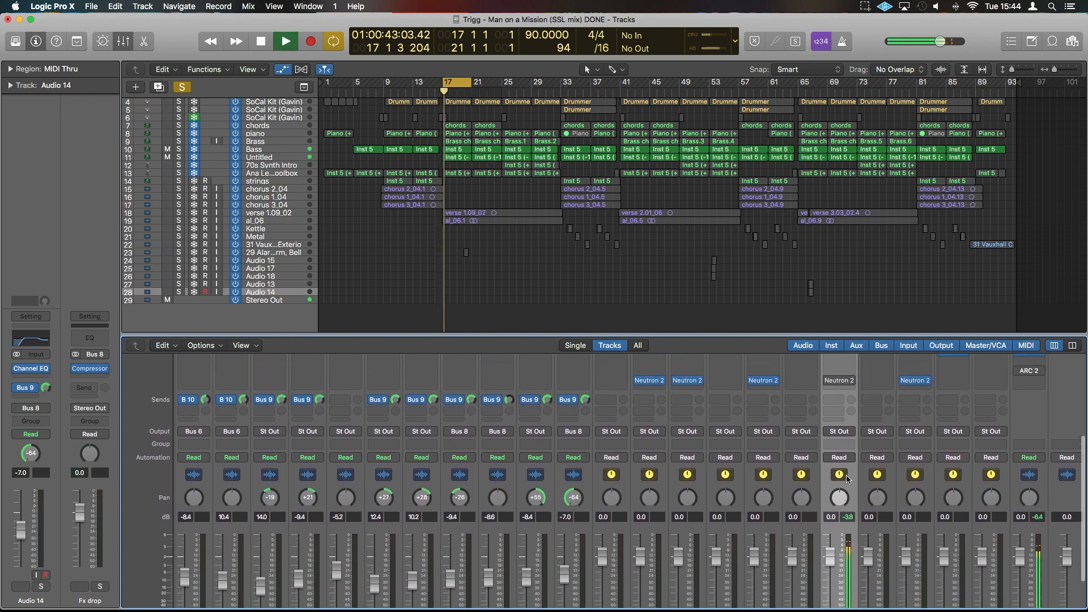
left_click(829, 381)
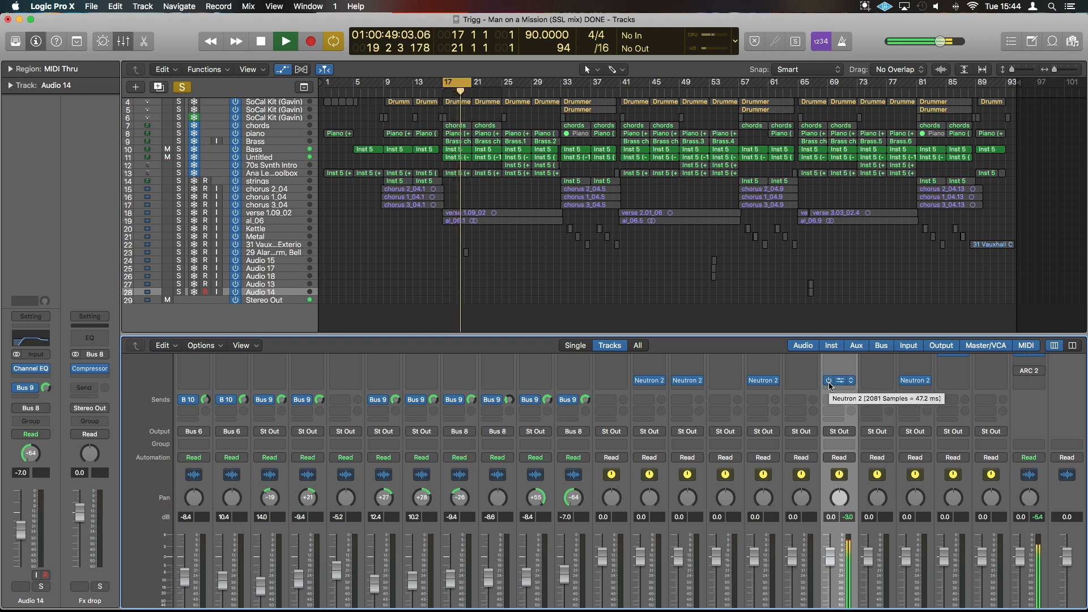
key("space")
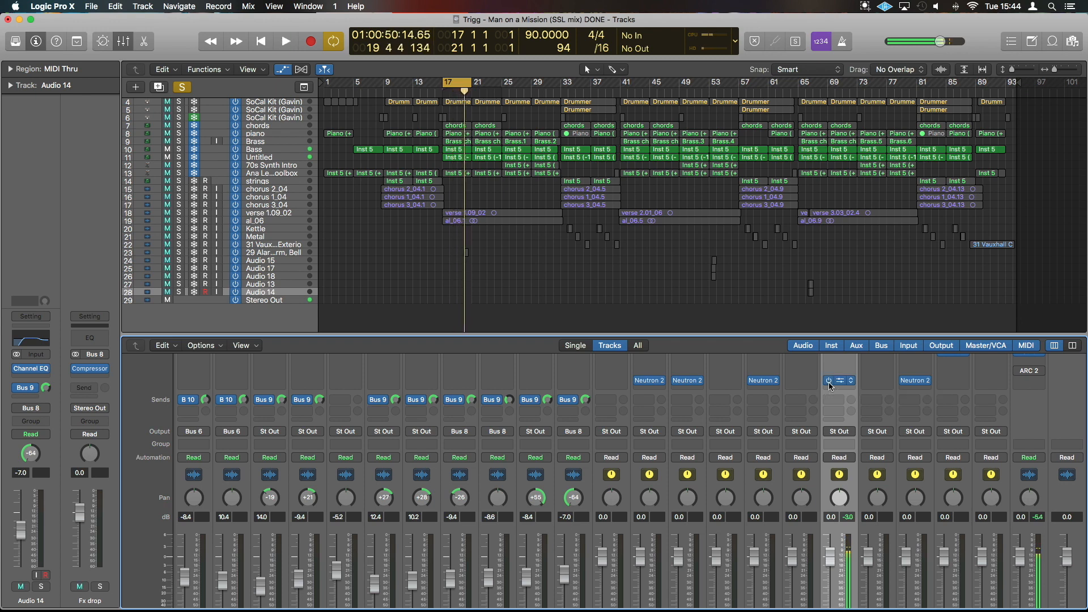
Open Neutron 2 on the Bass bus and review its Equalizer, Compressor 1 and Compressor 2 settings.
left_click(841, 382)
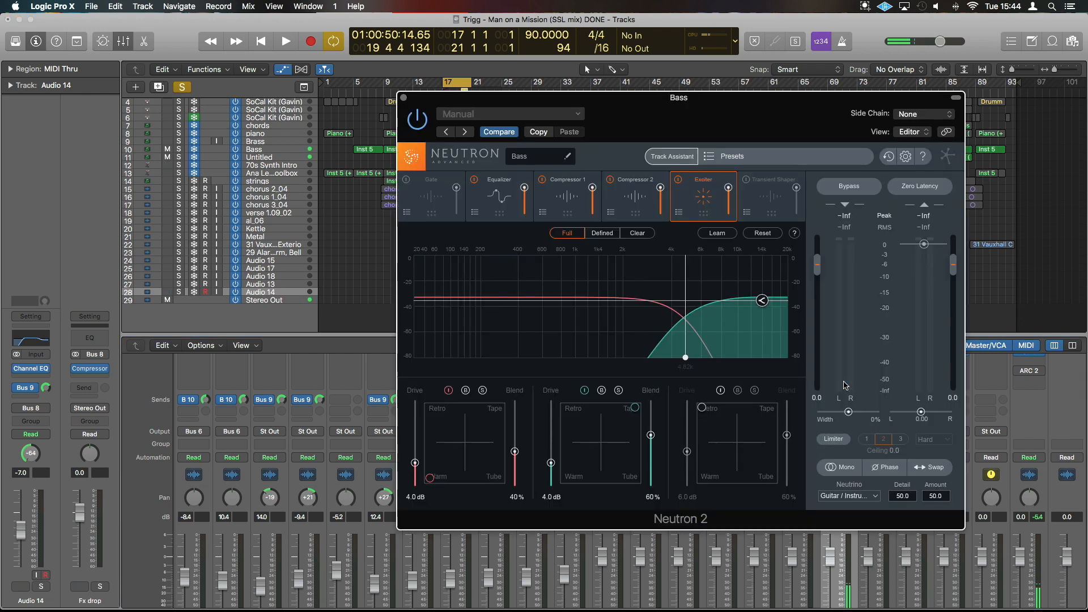
left_click(506, 185)
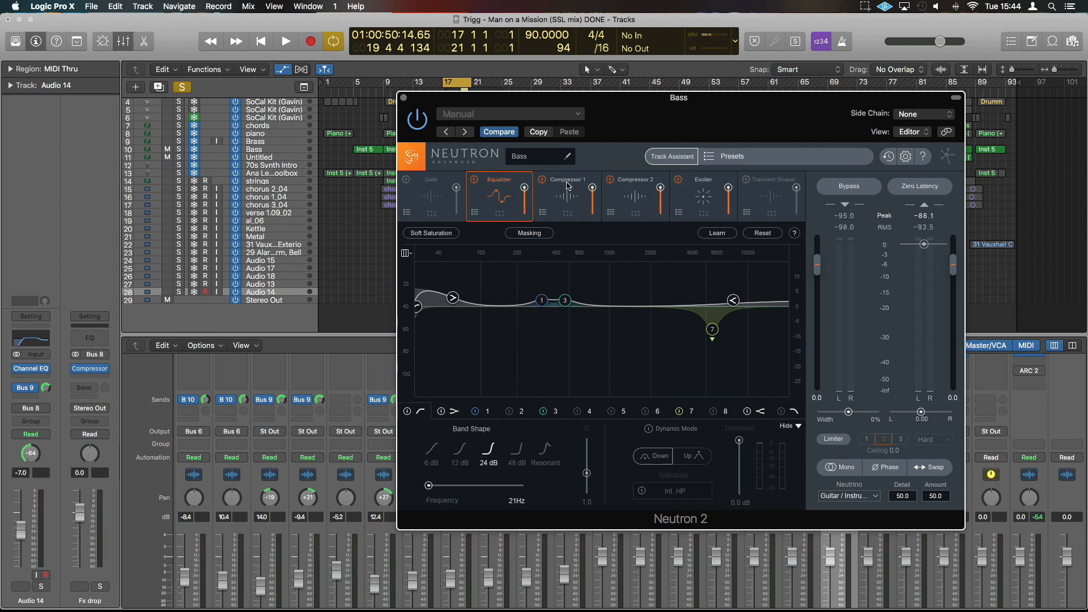
left_click(570, 187)
left_click(628, 183)
left_click(558, 183)
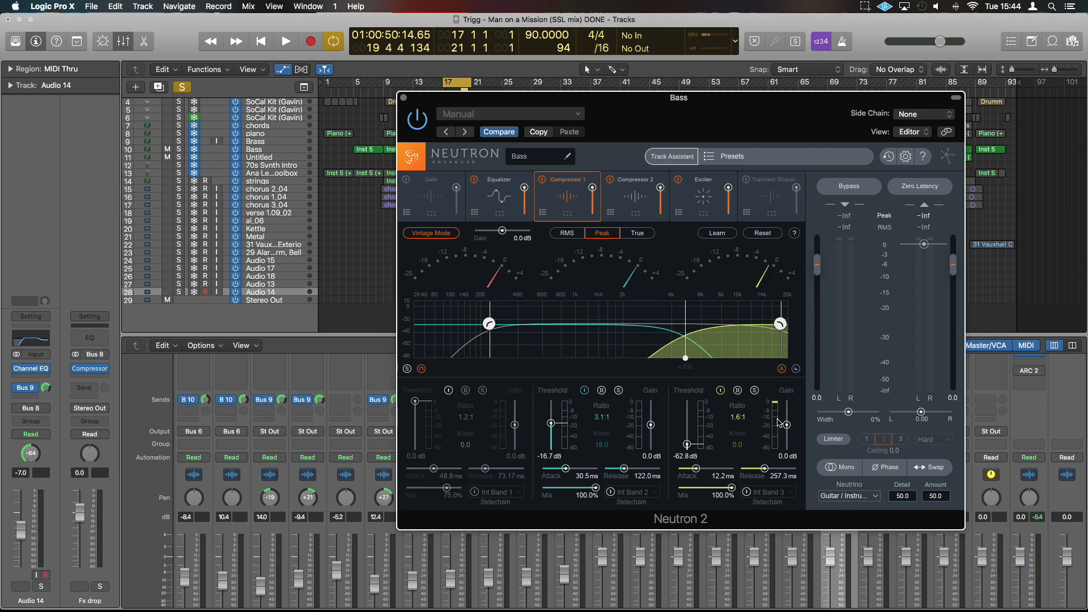
Audition the high band of the Bass bus's Compressor 1 in isolation during playback and return to all bands.
key("space")
left_click(754, 391)
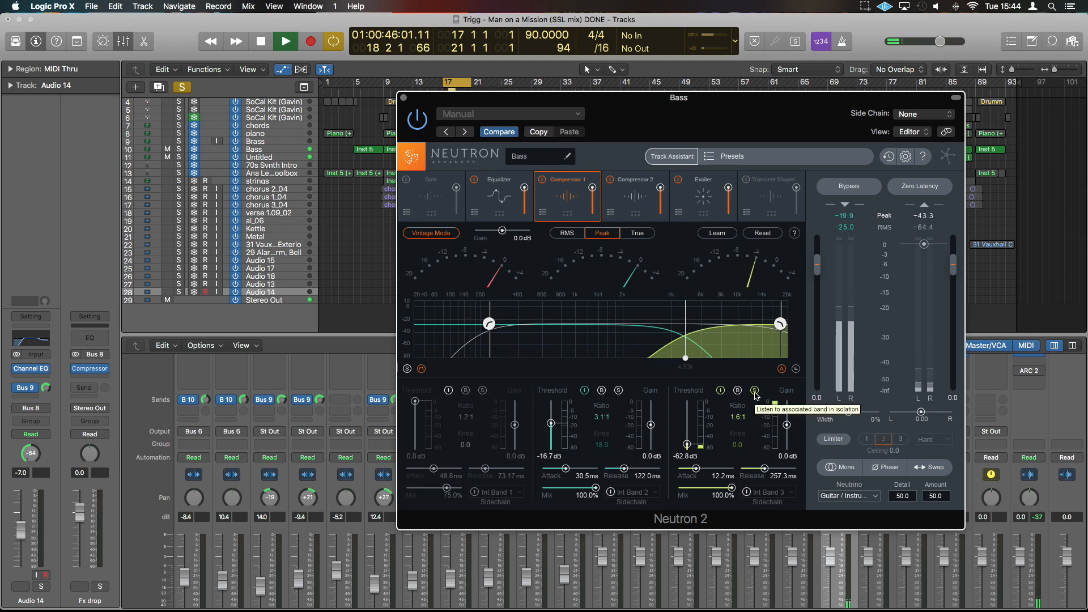
left_click(755, 391)
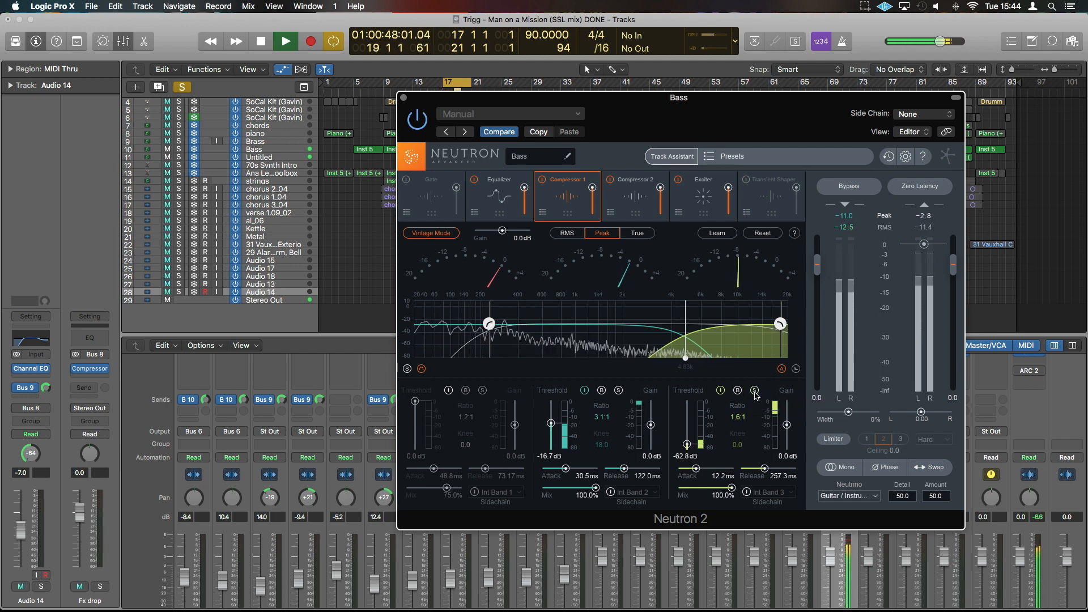
key("space")
Take the Bass bus out of solo, audition its processing in the full mix, and close its Neutron 2 window.
left_click_drag(807, 115, 451, 108)
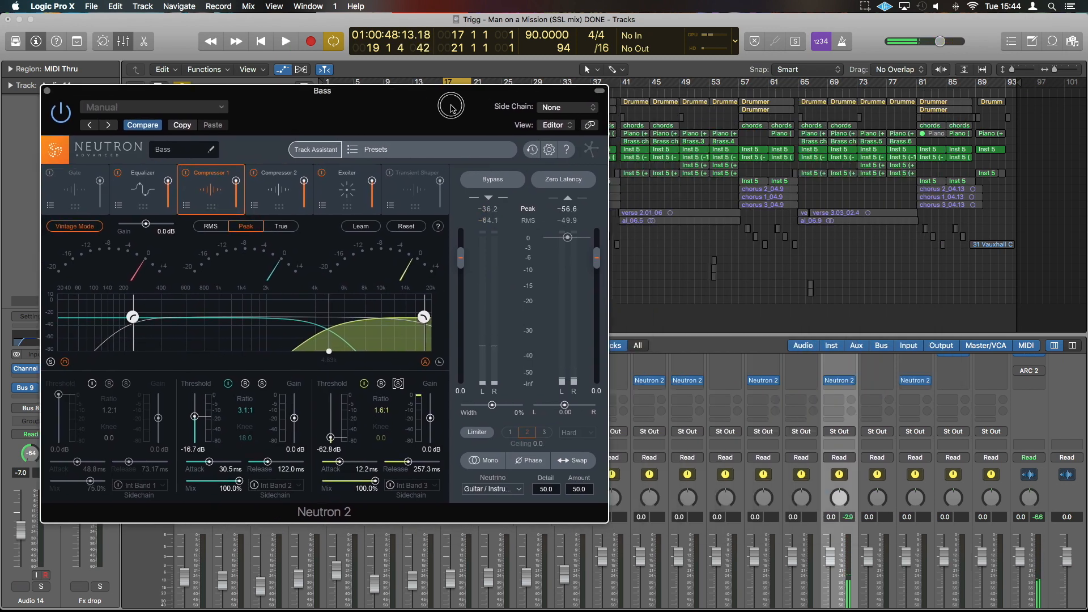
left_click(849, 588)
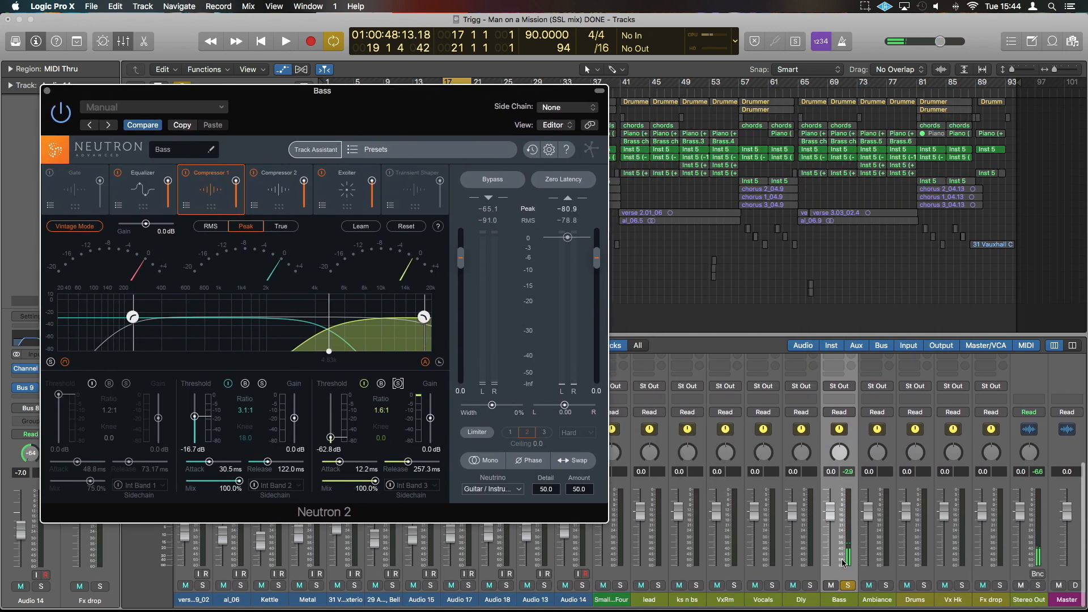
left_click(850, 589)
key("space")
scroll(860, 506, "up", 4)
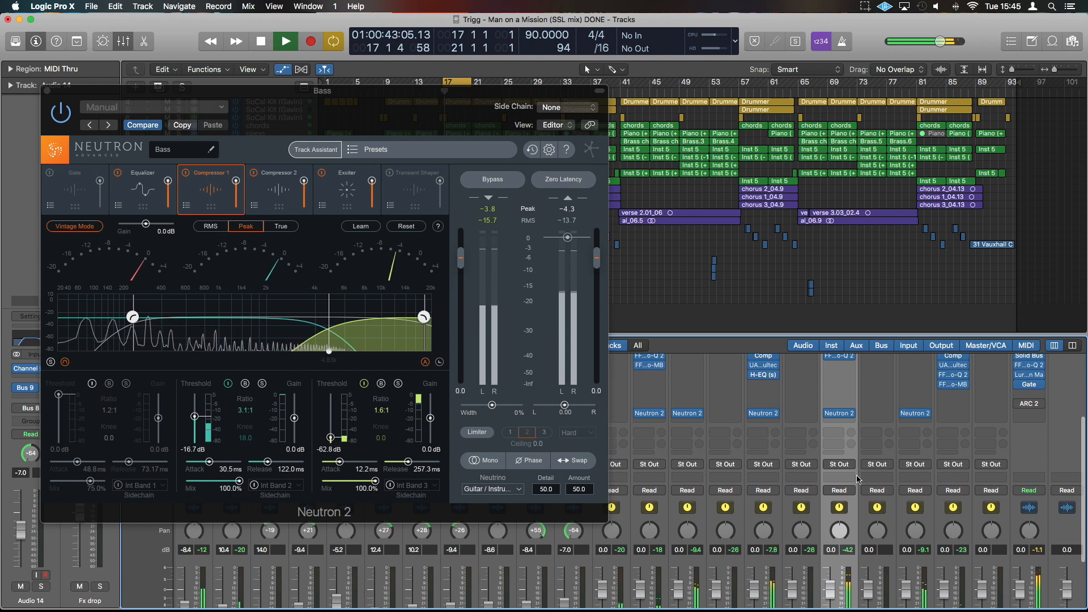
mouse_move(829, 418)
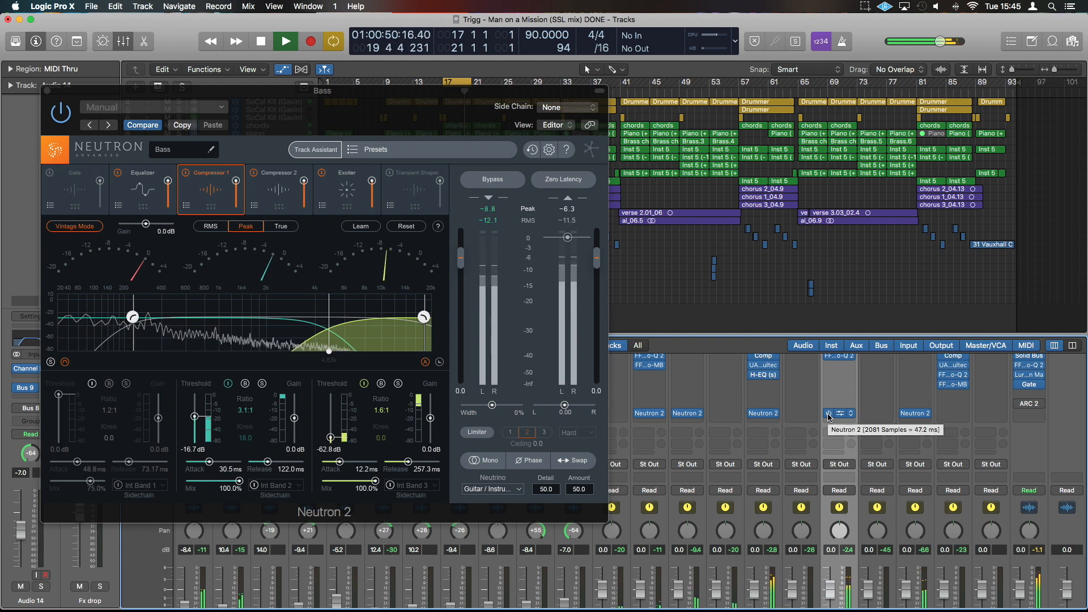
key("space")
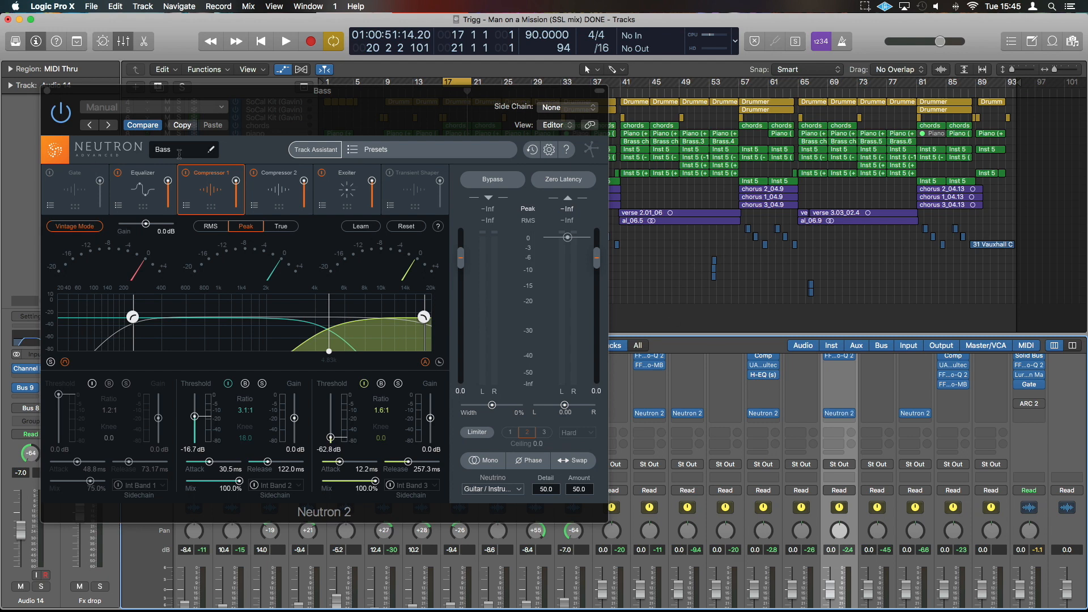
left_click(47, 90)
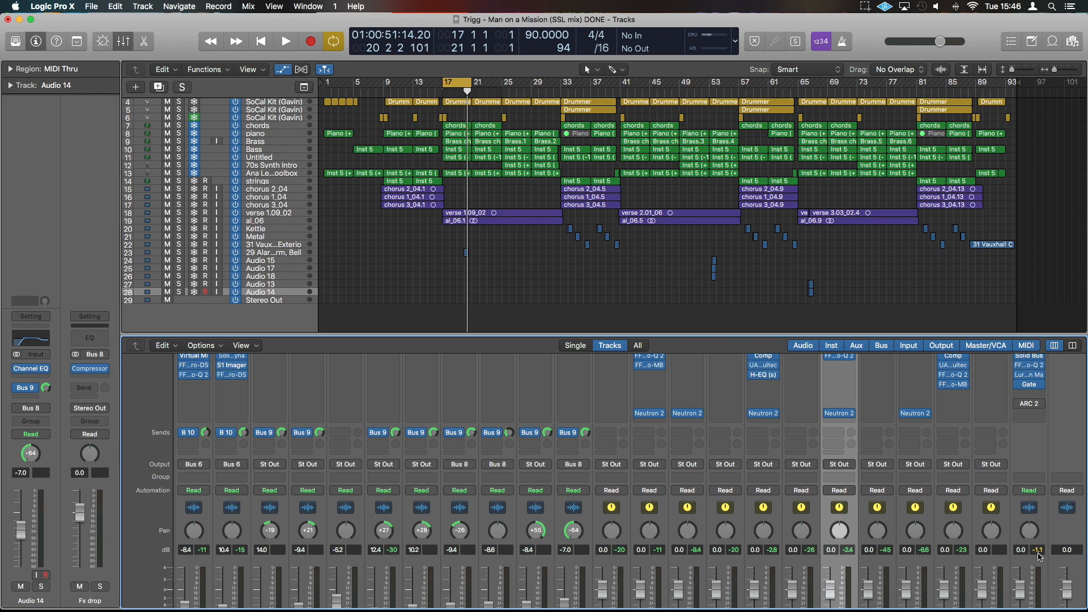
Select all the mixer buses from lead through Drums together.
scroll(932, 589, "down", 3)
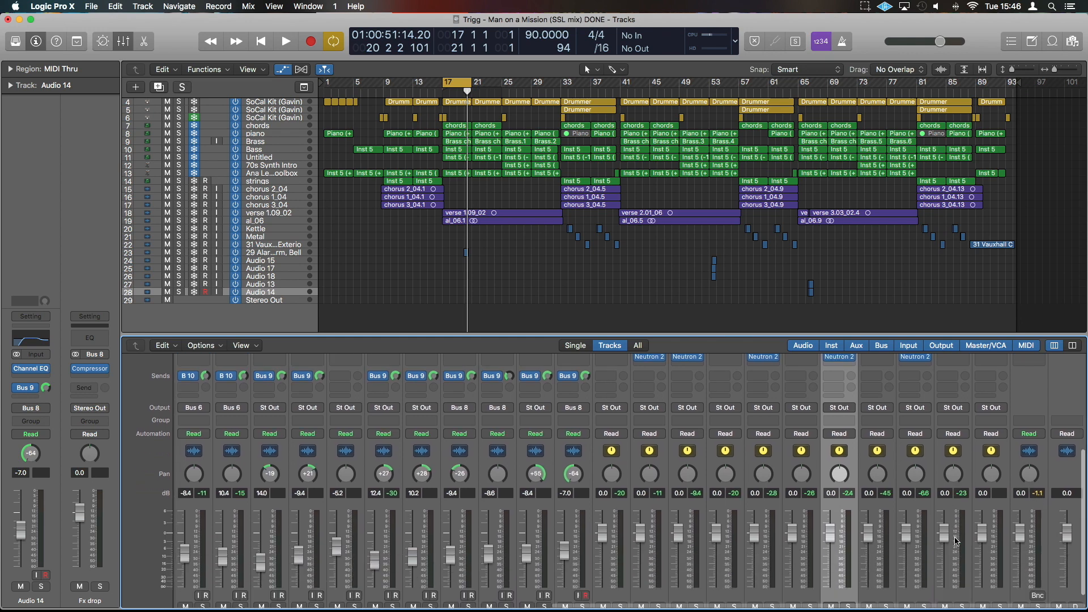
left_click(930, 600)
scroll(930, 561, "up", 2)
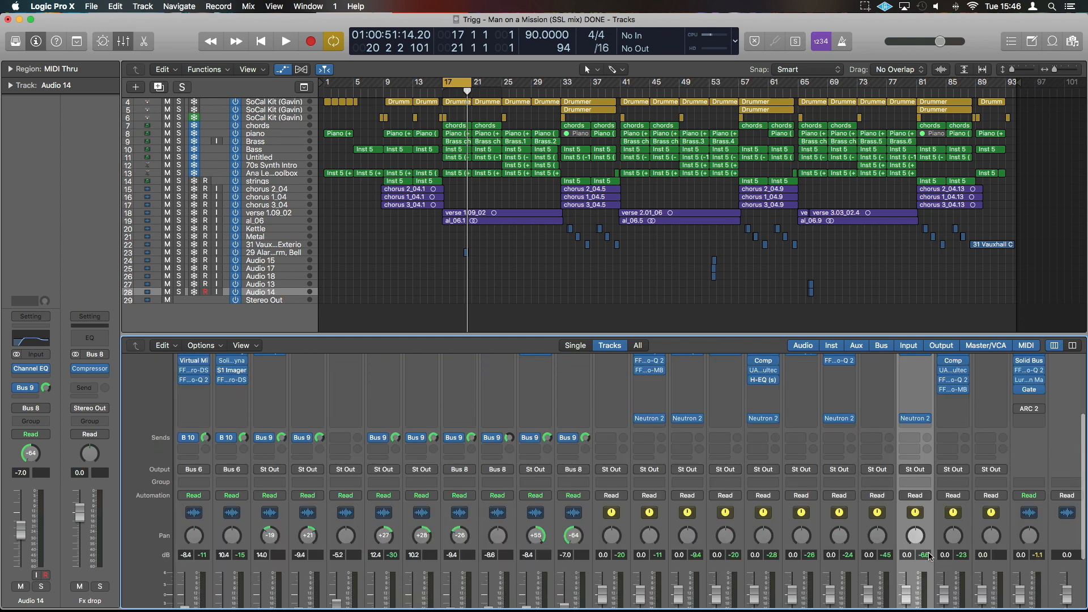
scroll(930, 555, "down", 2)
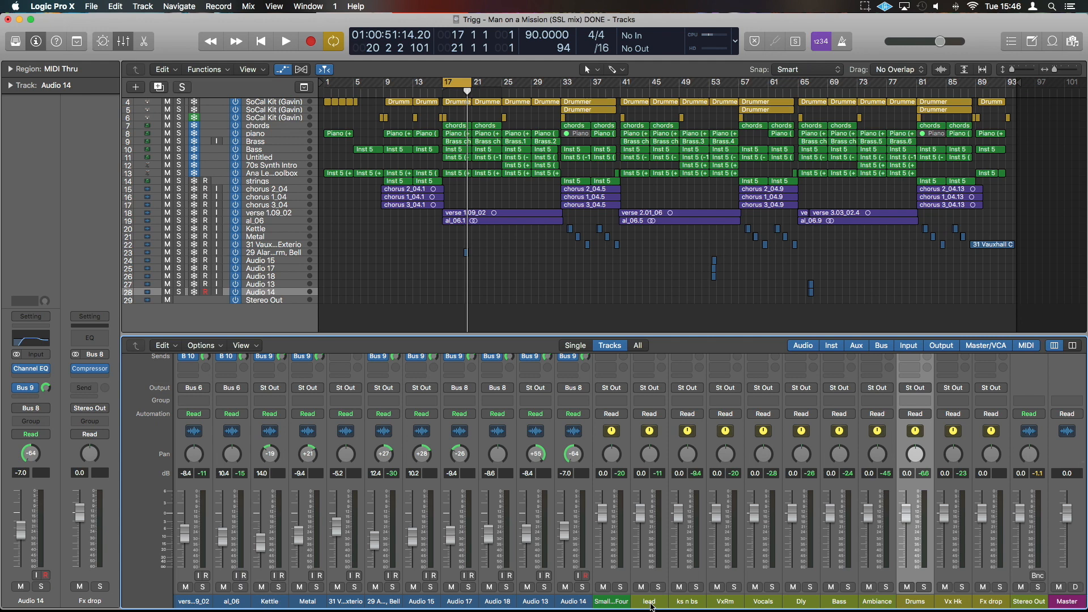
scroll(737, 530, "up", 4)
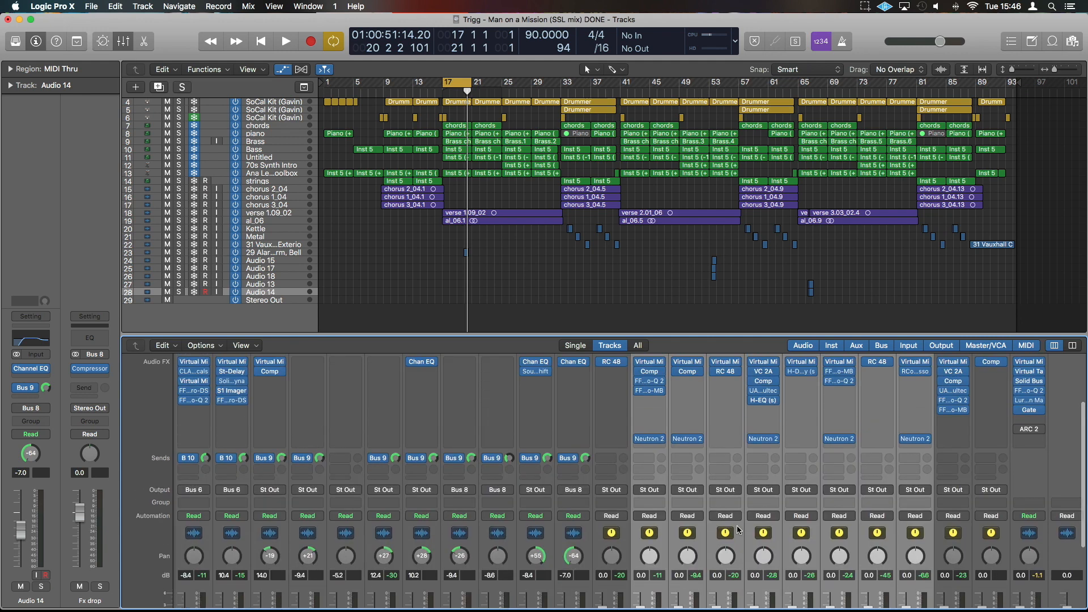
Compare the full mix with Neutron 2 bypassed and enabled across the selected buses, and reduce the selection to the lead bus.
left_click(639, 440)
key("space")
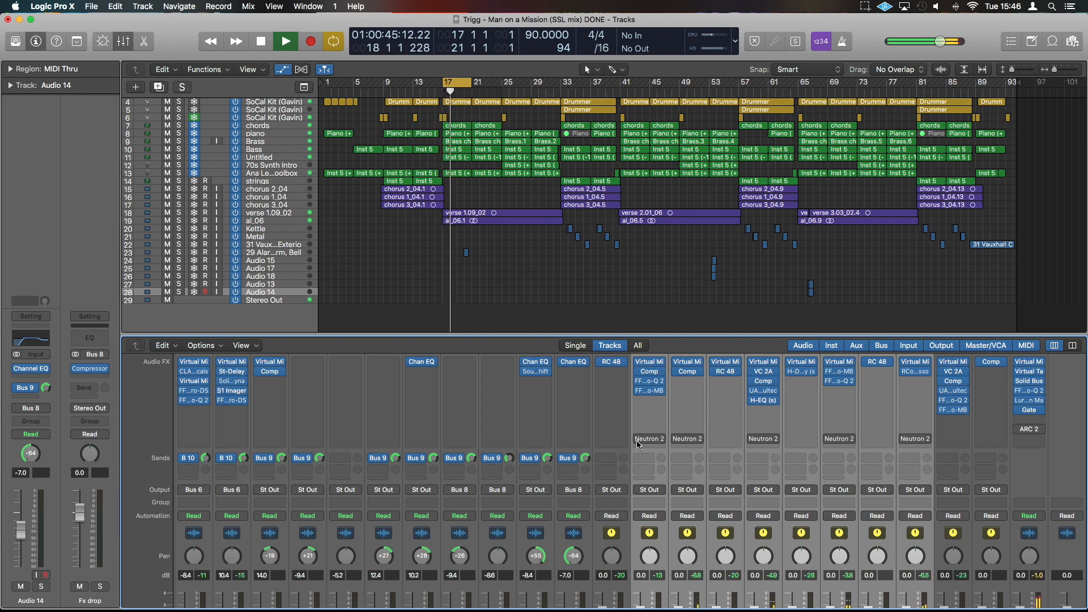
left_click(637, 441)
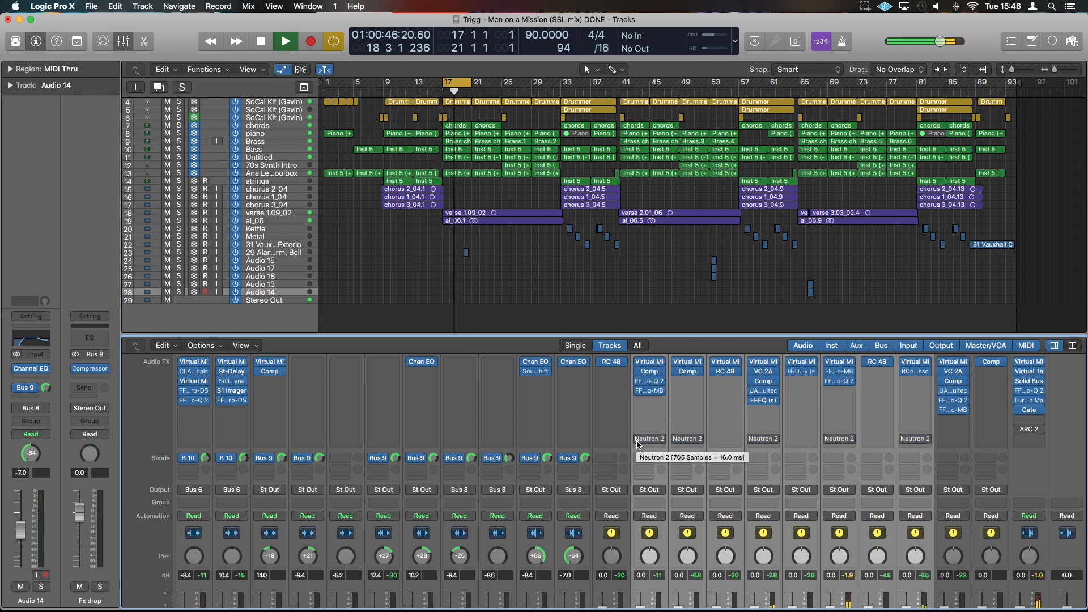
key("space")
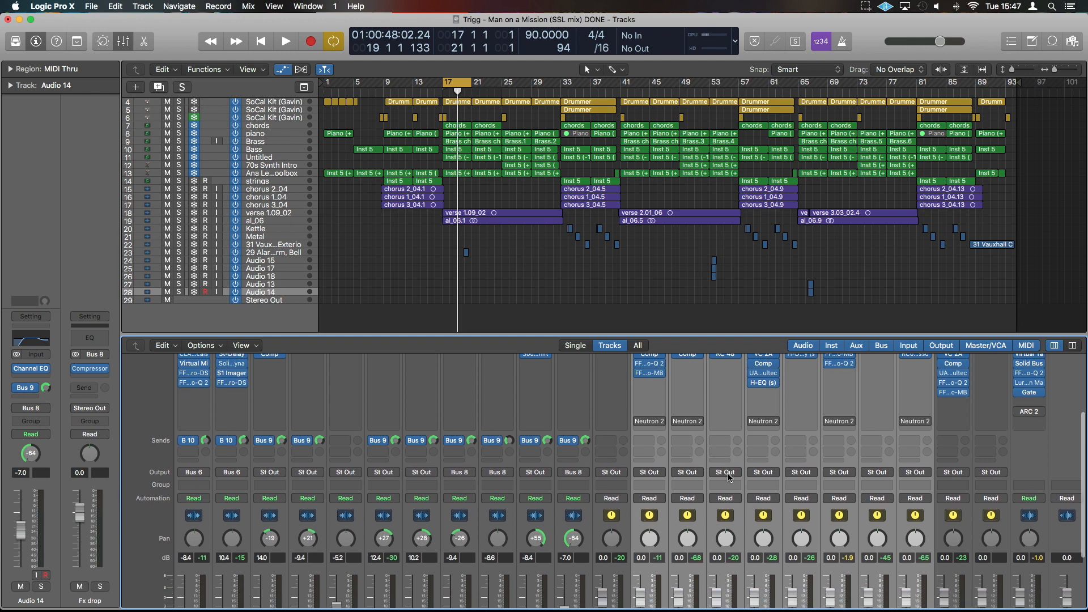
scroll(730, 478, "down", 5)
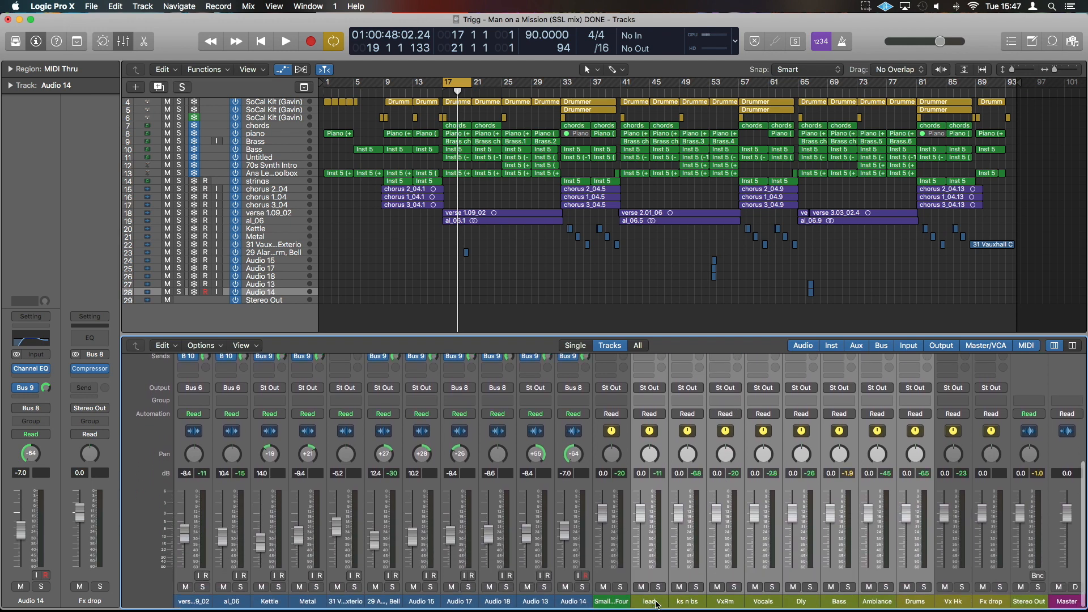
left_click(655, 603)
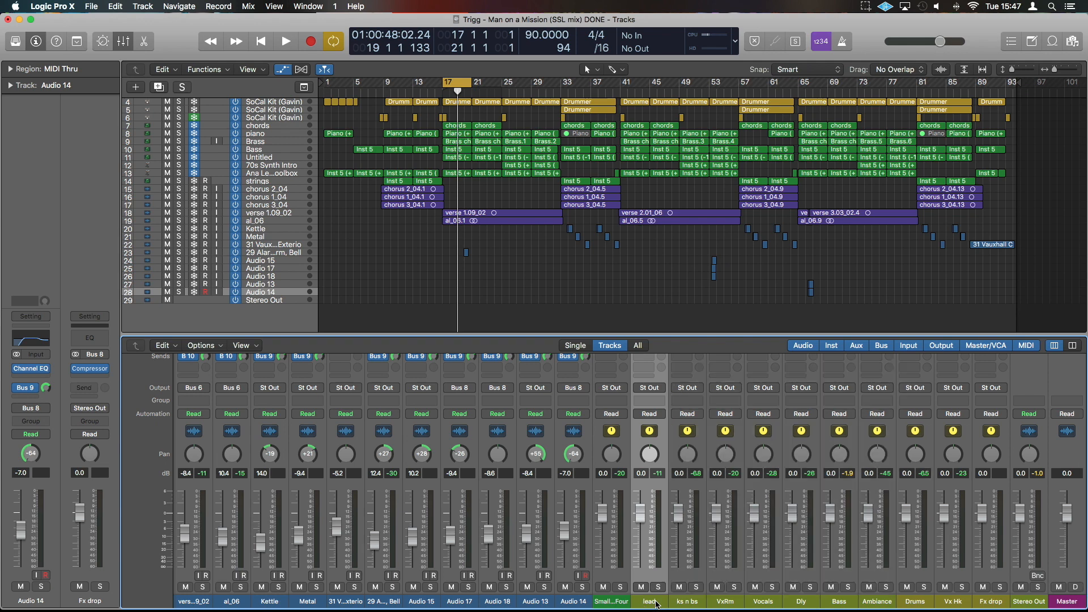